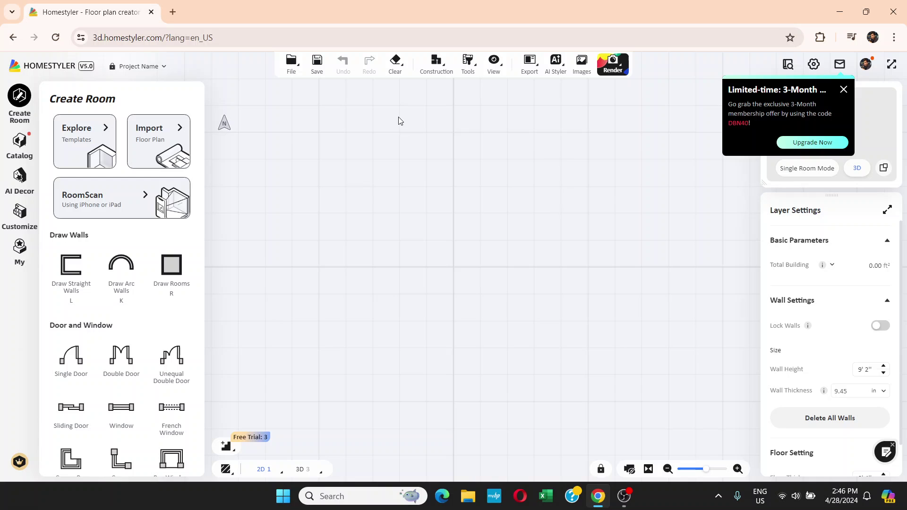
{"action": "mouse_move", "coordinate": [614, 77]}
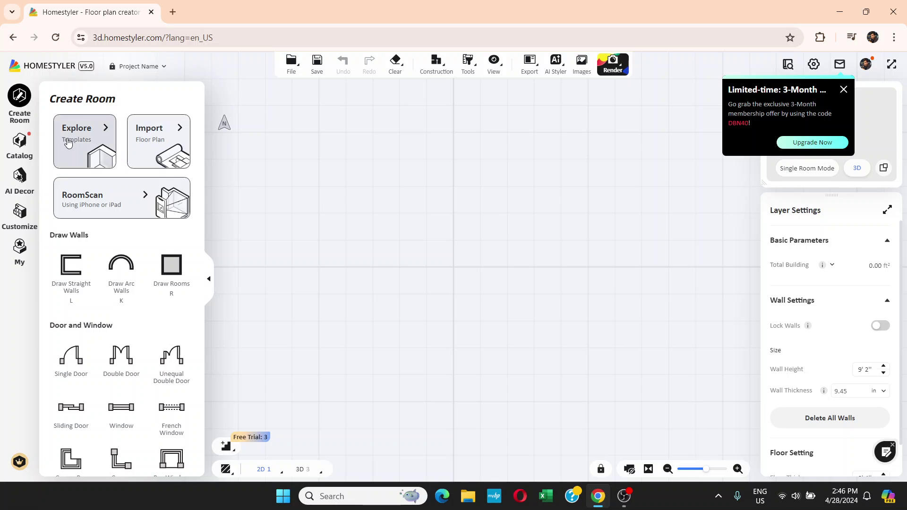
{"action": "left_click", "coordinate": [79, 136]}
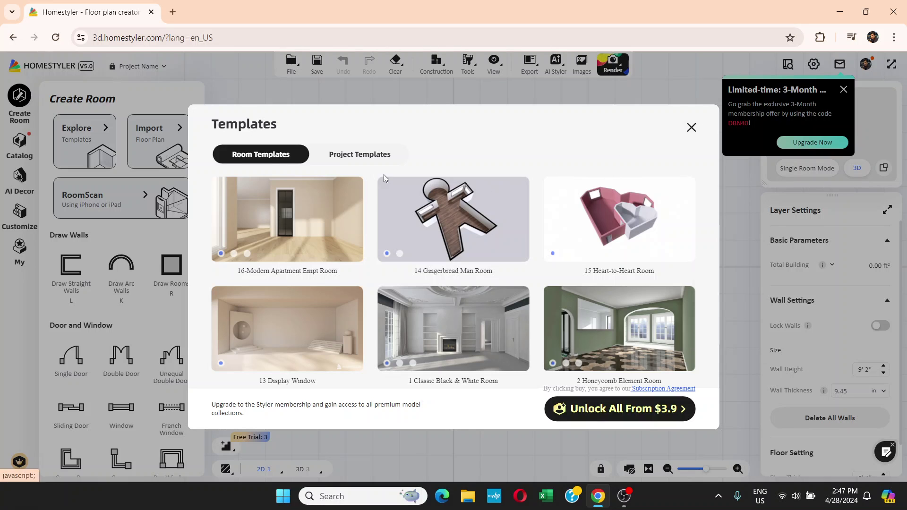
{"action": "left_click", "coordinate": [691, 127]}
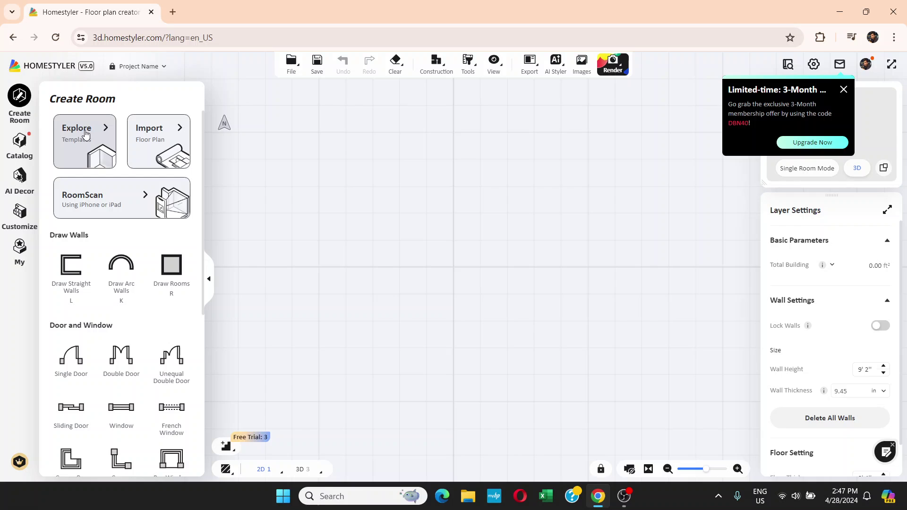
Browse the room templates and load the "4 Bold Colors & Geometry Room" template.
{"action": "left_click", "coordinate": [85, 131]}
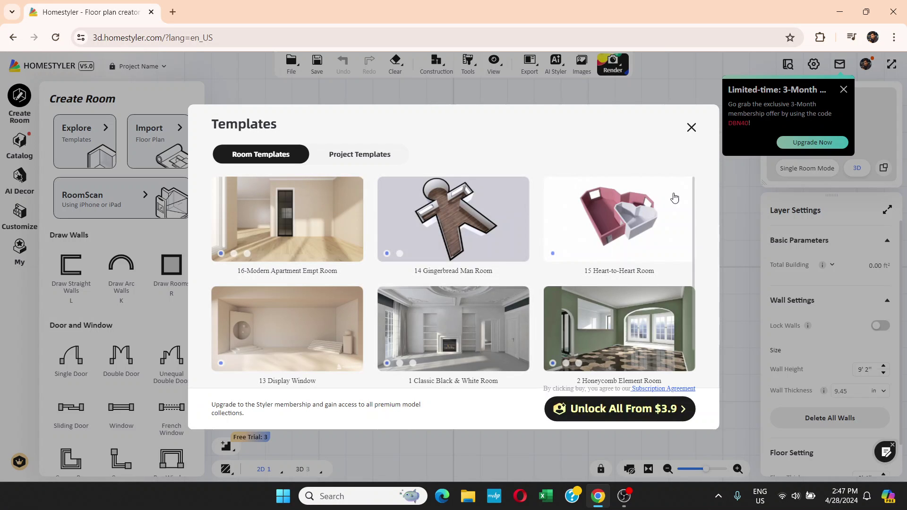
{"action": "left_click_drag", "start_coordinate": [693, 206], "coordinate": [695, 291]}
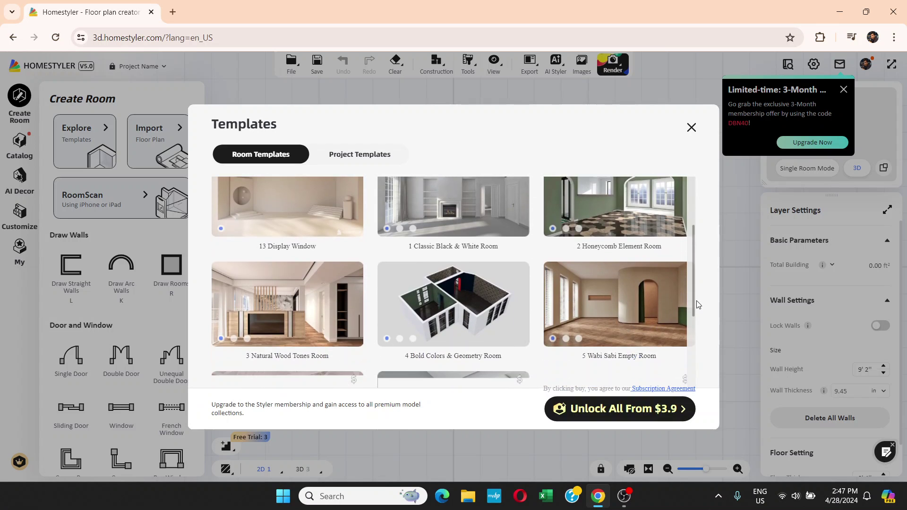
{"action": "left_click_drag", "start_coordinate": [695, 253], "coordinate": [703, 330]}
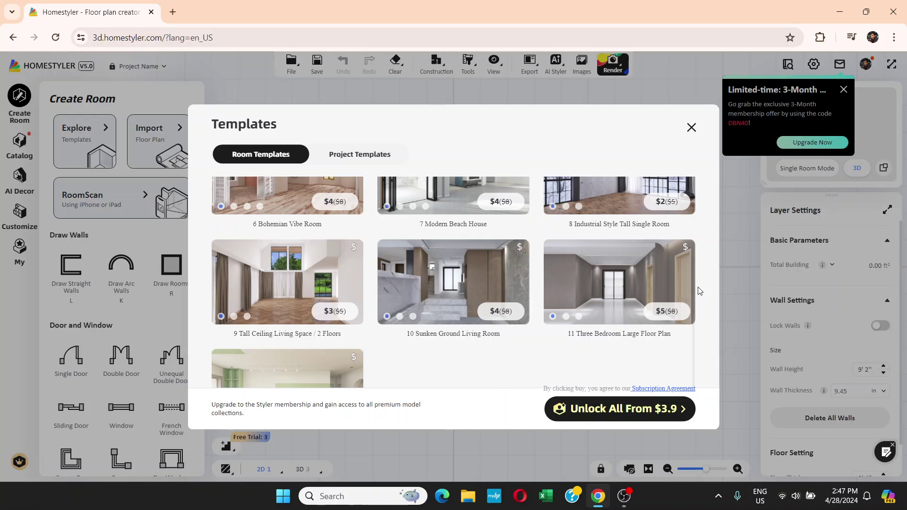
{"action": "left_click_drag", "start_coordinate": [691, 322], "coordinate": [707, 198]}
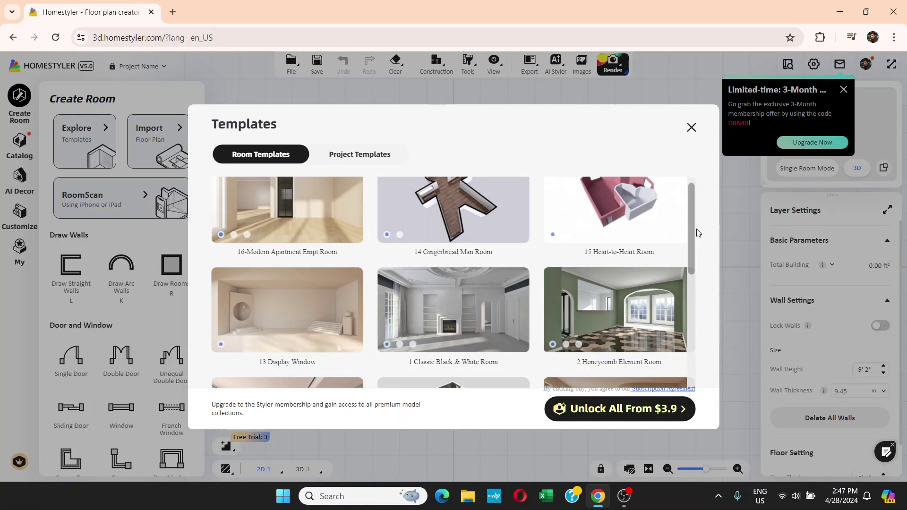
{"action": "left_click_drag", "start_coordinate": [693, 231], "coordinate": [697, 292]}
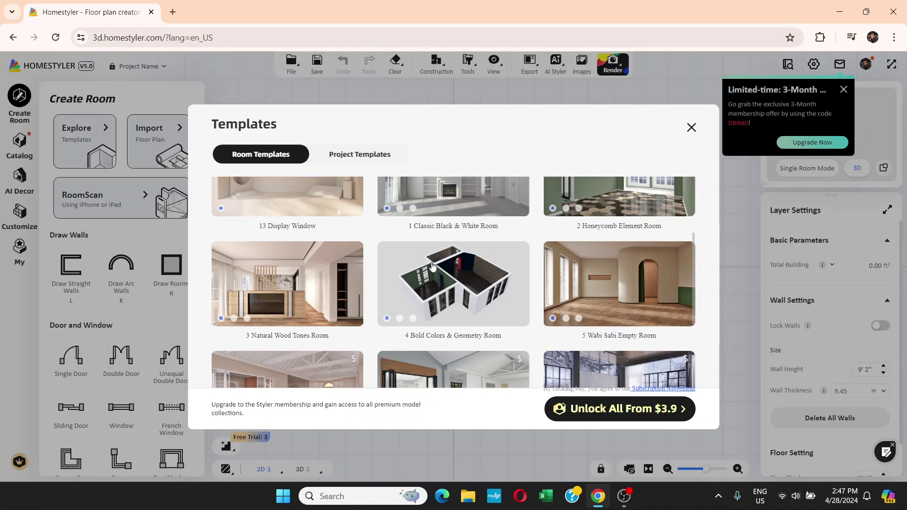
{"action": "mouse_move", "coordinate": [457, 298]}
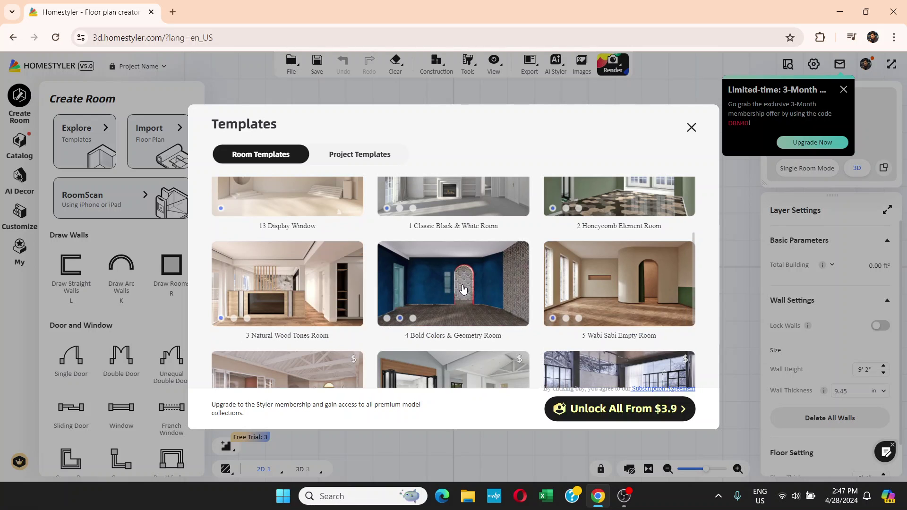
{"action": "left_click", "coordinate": [462, 289]}
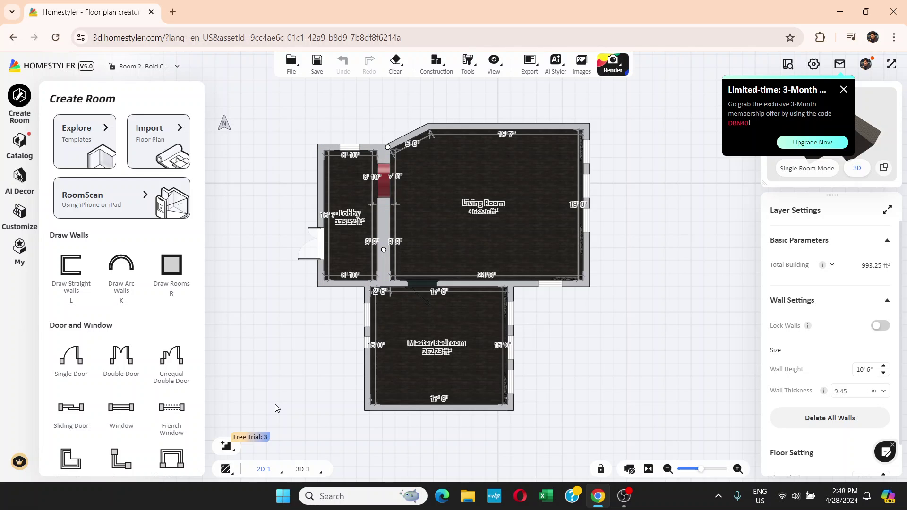
Show the floor plan in 3D and examine the lobby, living room and master bedroom from several angles.
{"action": "mouse_move", "coordinate": [253, 477]}
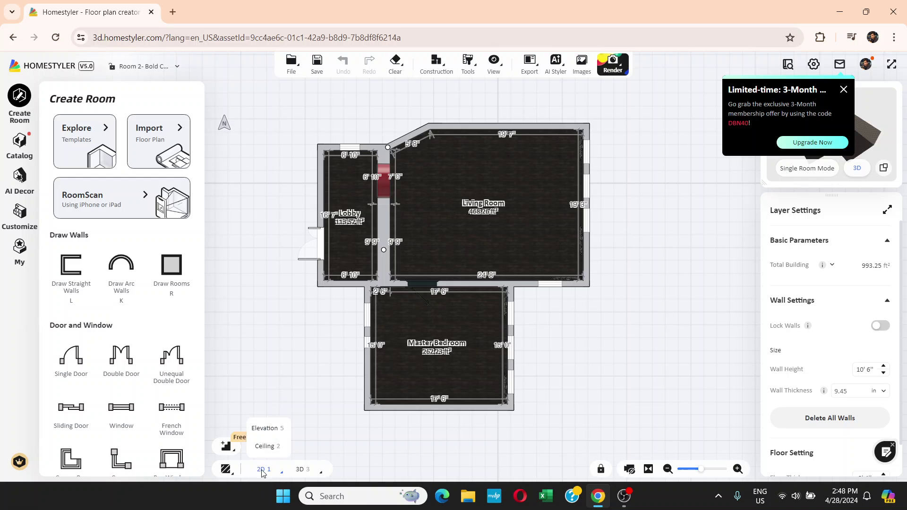
{"action": "mouse_move", "coordinate": [301, 475]}
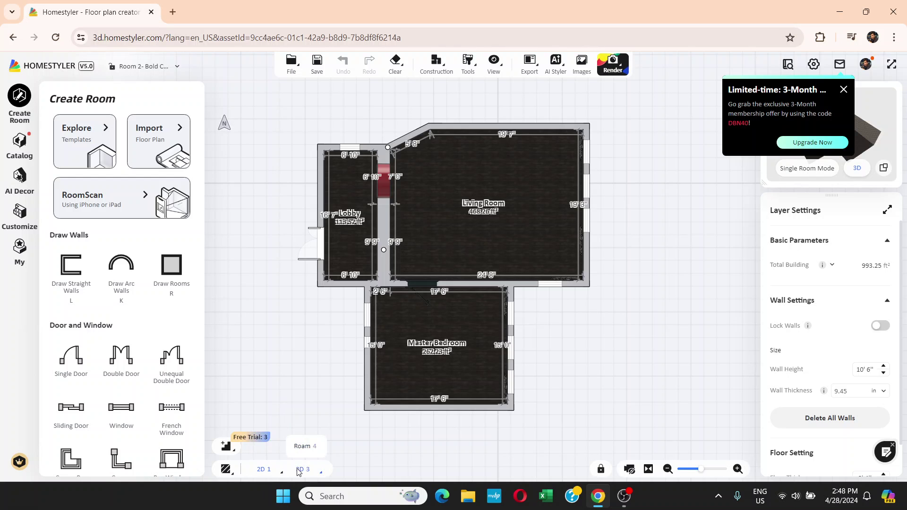
{"action": "left_click", "coordinate": [301, 471]}
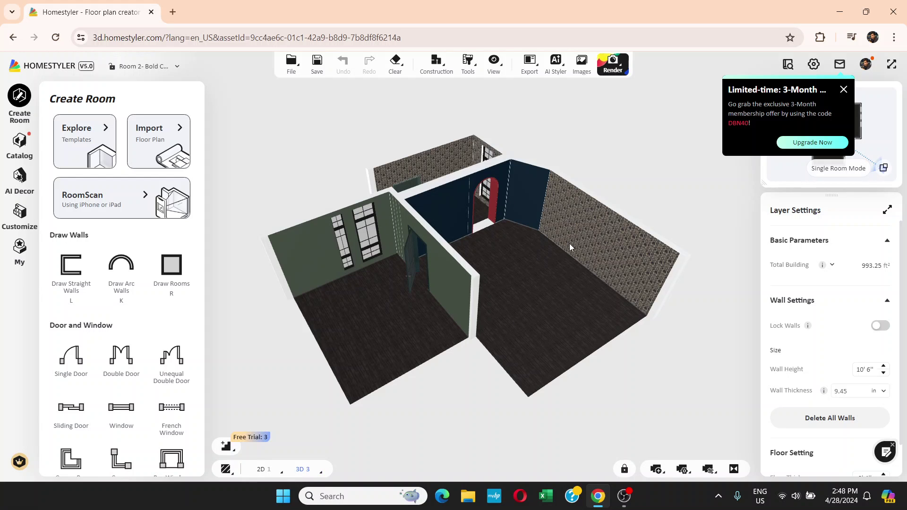
{"action": "left_click_drag", "start_coordinate": [659, 293], "coordinate": [656, 217]}
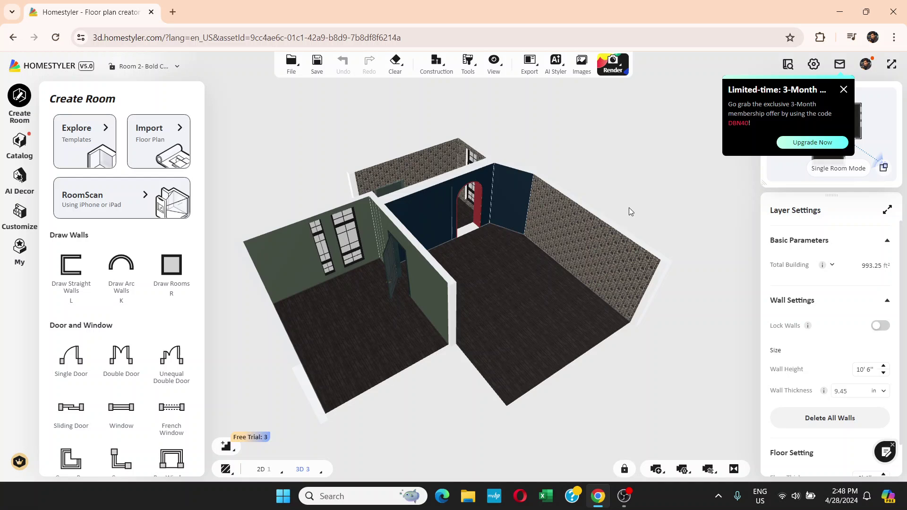
{"action": "left_click_drag", "start_coordinate": [671, 248], "coordinate": [503, 296]}
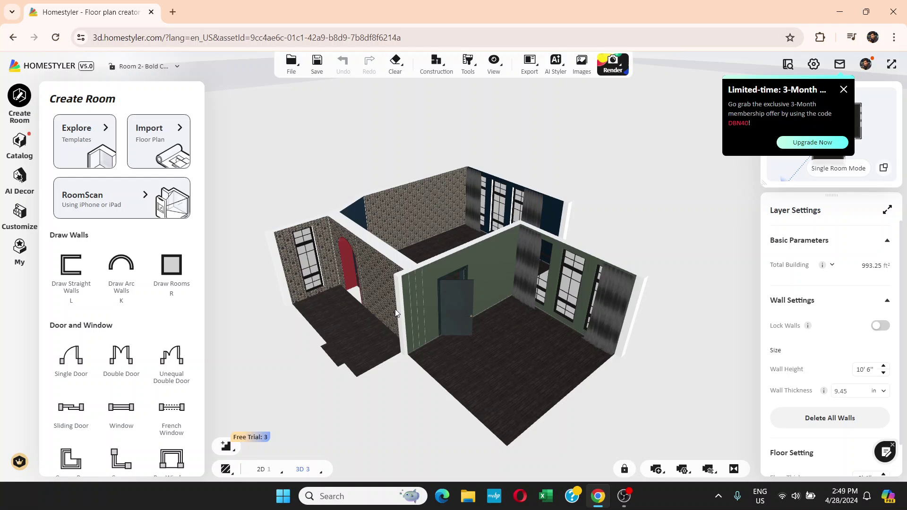
{"action": "left_click_drag", "start_coordinate": [518, 331], "coordinate": [470, 303]}
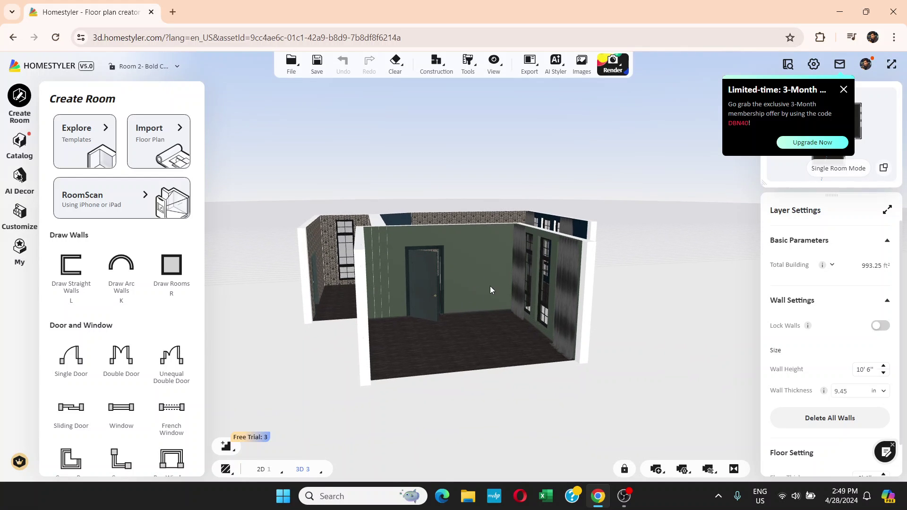
{"action": "left_click_drag", "start_coordinate": [486, 318], "coordinate": [340, 345]}
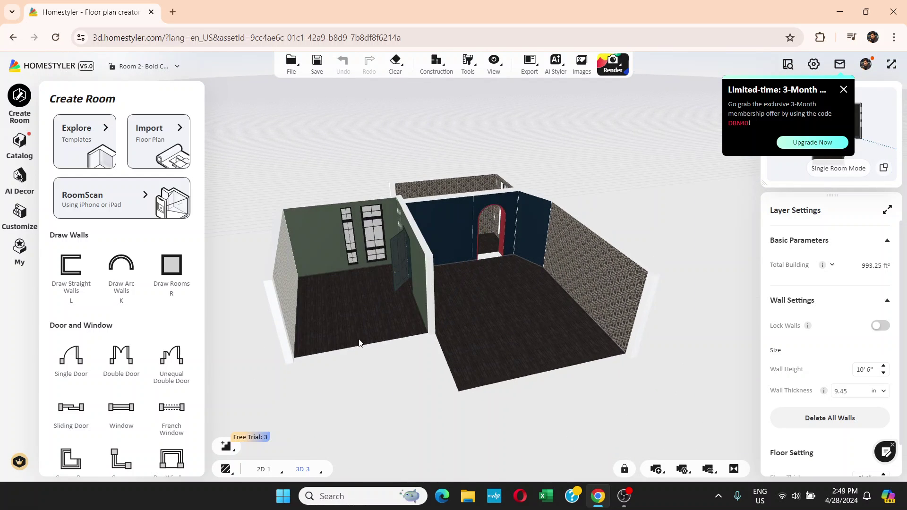
{"action": "left_click_drag", "start_coordinate": [446, 323], "coordinate": [466, 262]}
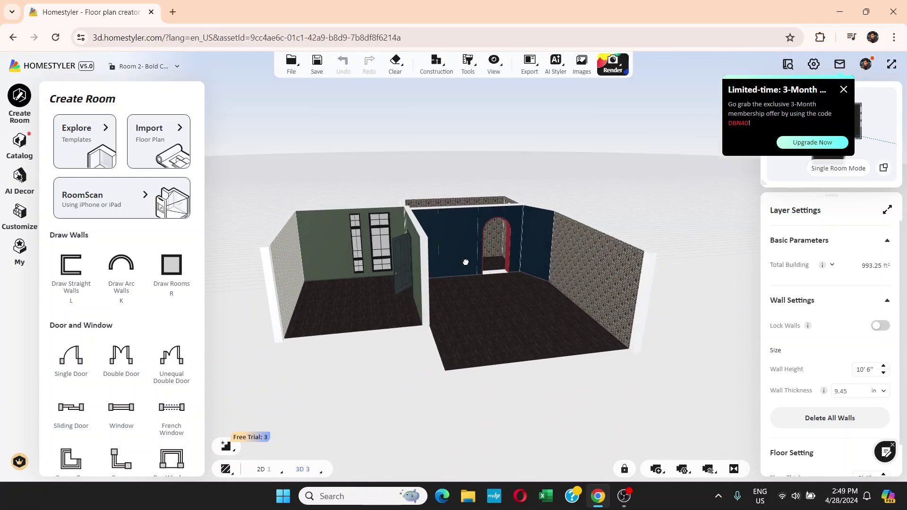
Review the layout in the 2D plan view, then return to the 3D view of the rooms.
{"action": "left_click", "coordinate": [261, 469]}
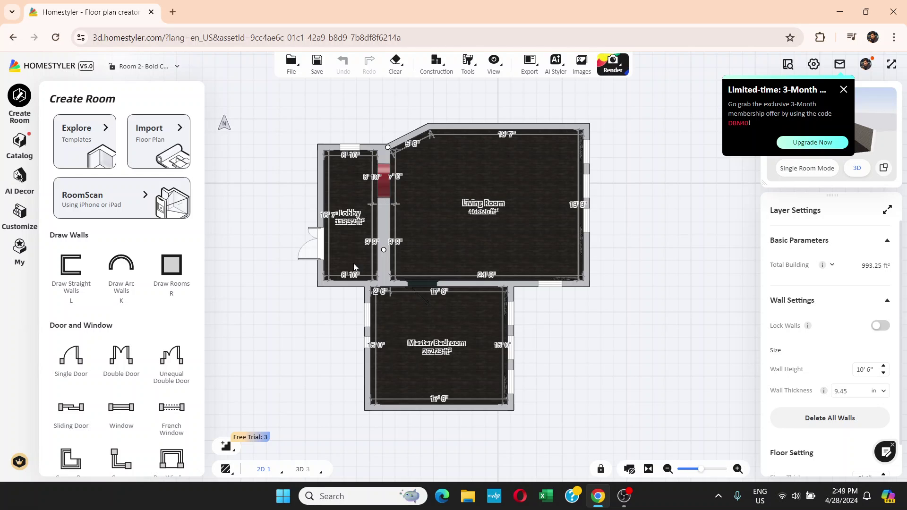
{"action": "left_click", "coordinate": [300, 471]}
{"action": "left_click_drag", "start_coordinate": [504, 268], "coordinate": [505, 245]}
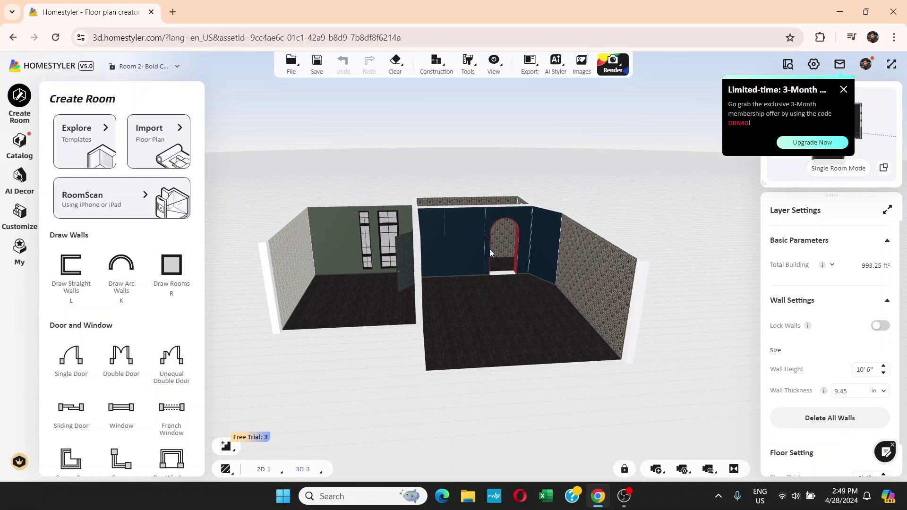
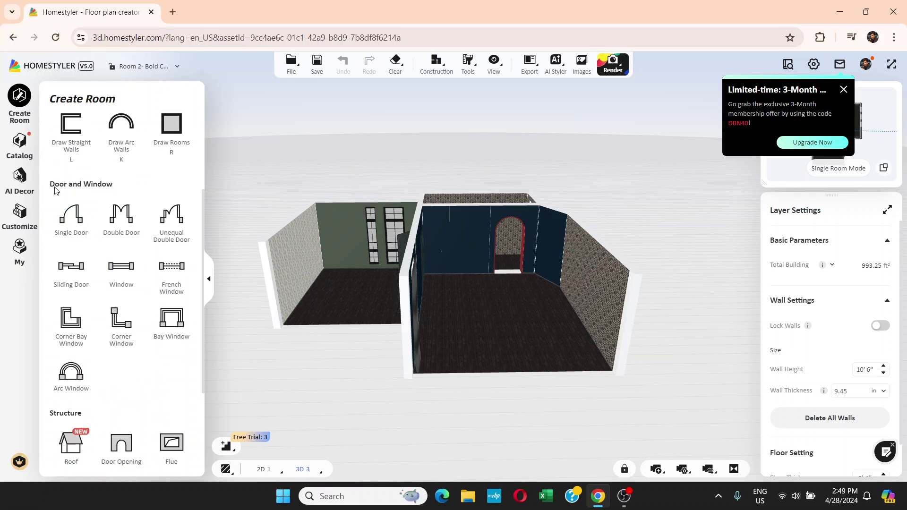
Look through the available room-creation elements, including walls, doors, windows and structural items.
{"action": "scroll", "coordinate": [92, 339], "scroll_direction": "down", "scroll_amount": 3}
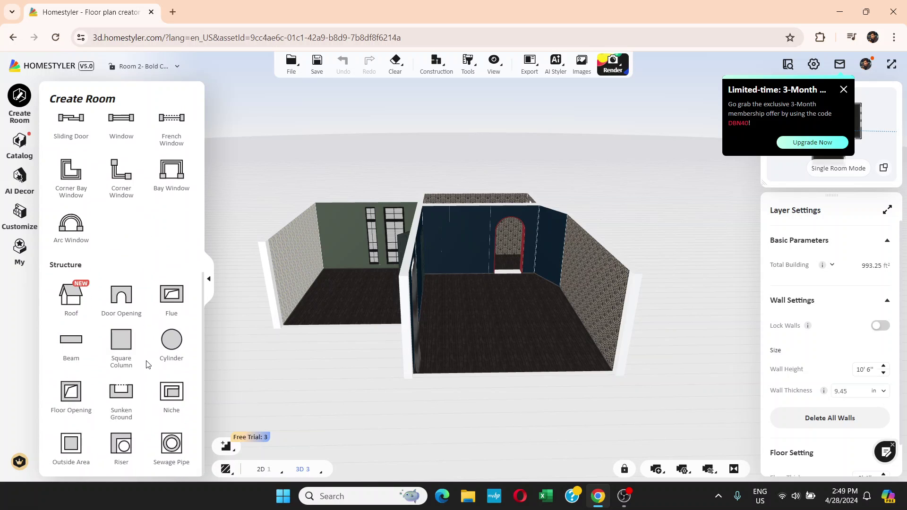
{"action": "scroll", "coordinate": [129, 312], "scroll_direction": "up", "scroll_amount": 3}
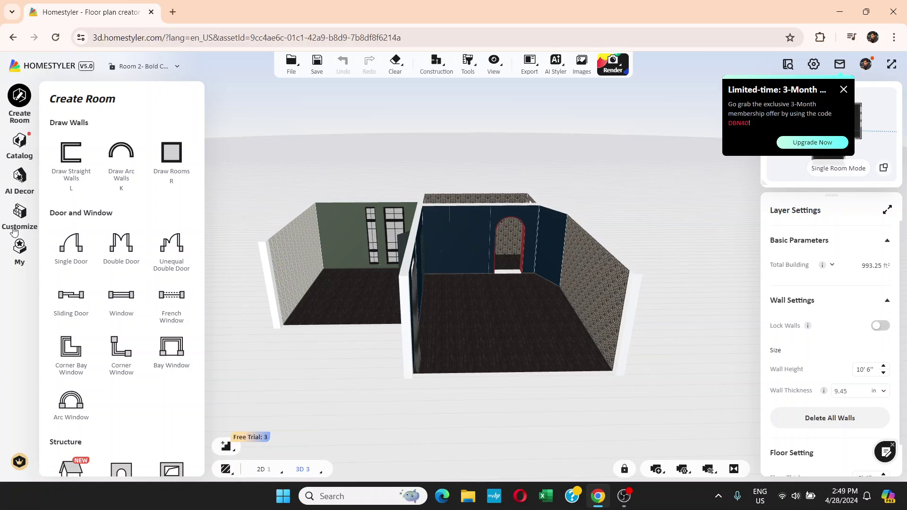
{"action": "scroll", "coordinate": [73, 232], "scroll_direction": "down", "scroll_amount": 3}
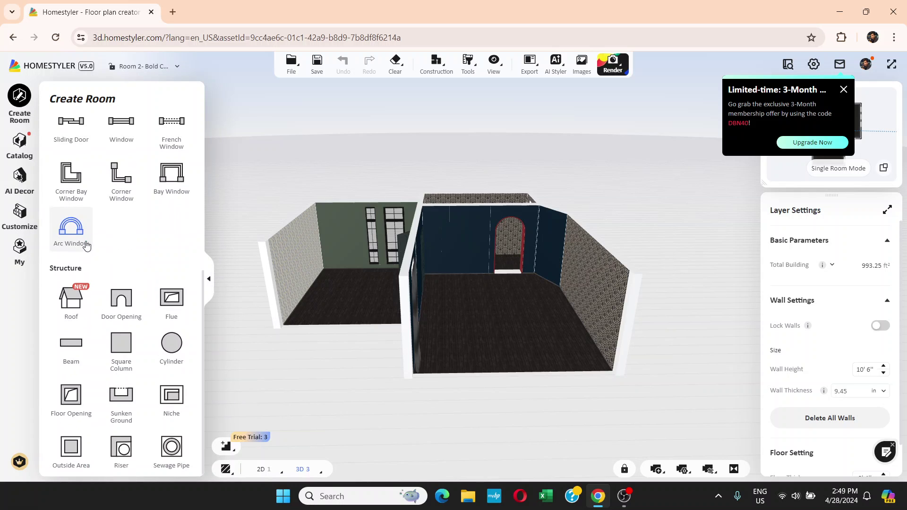
{"action": "scroll", "coordinate": [96, 251], "scroll_direction": "up", "scroll_amount": 5}
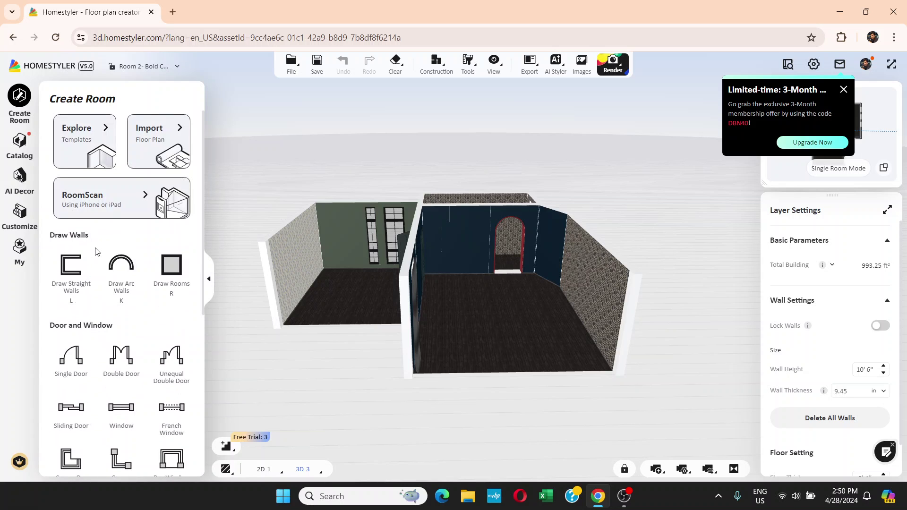
{"action": "scroll", "coordinate": [96, 251], "scroll_direction": "down", "scroll_amount": 4}
{"action": "scroll", "coordinate": [105, 290], "scroll_direction": "down", "scroll_amount": 1}
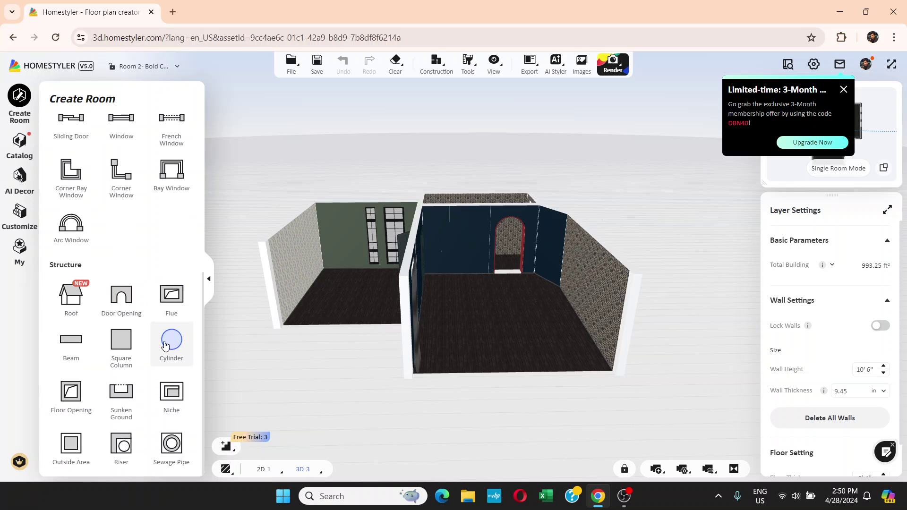
{"action": "scroll", "coordinate": [147, 255], "scroll_direction": "up", "scroll_amount": 3}
{"action": "scroll", "coordinate": [147, 255], "scroll_direction": "up", "scroll_amount": 2}
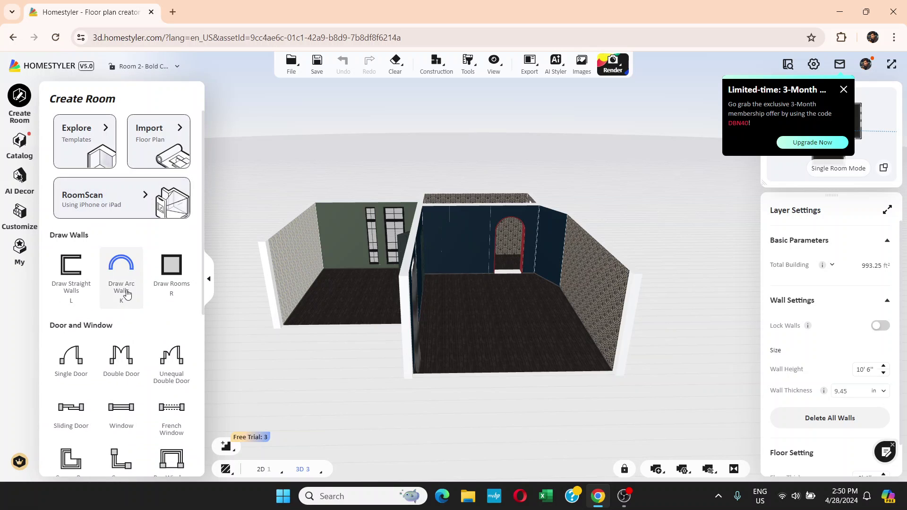
{"action": "scroll", "coordinate": [127, 294], "scroll_direction": "down", "scroll_amount": 5}
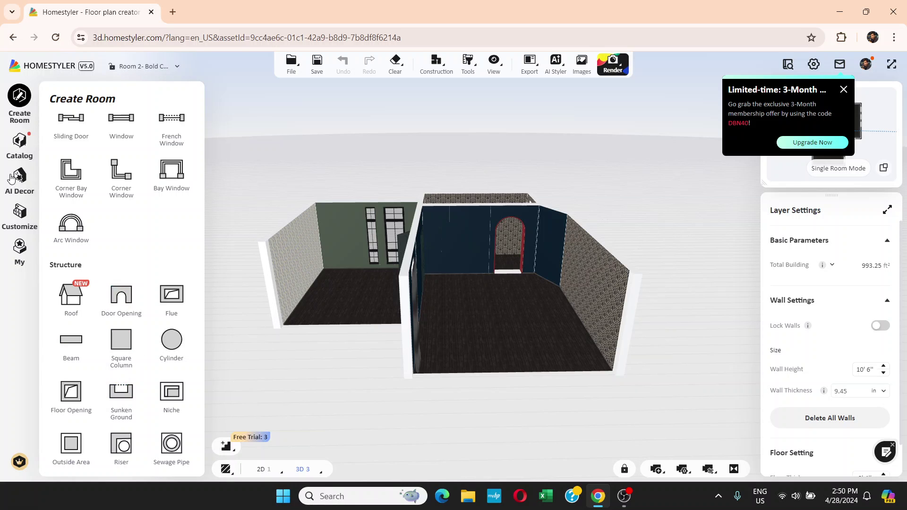
Open the model catalog and look through its structure categories, from stairs and doors to parameterized windows and background walls.
{"action": "left_click", "coordinate": [19, 158]}
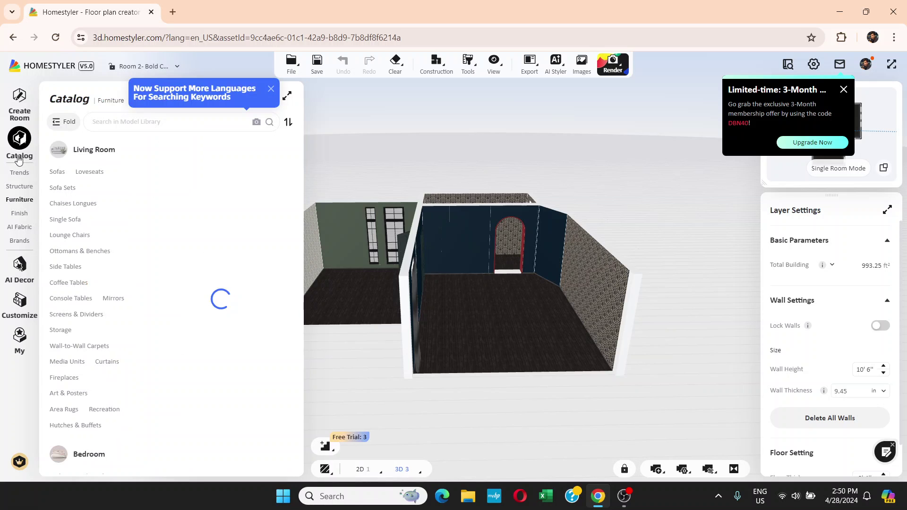
{"action": "mouse_move", "coordinate": [20, 186]}
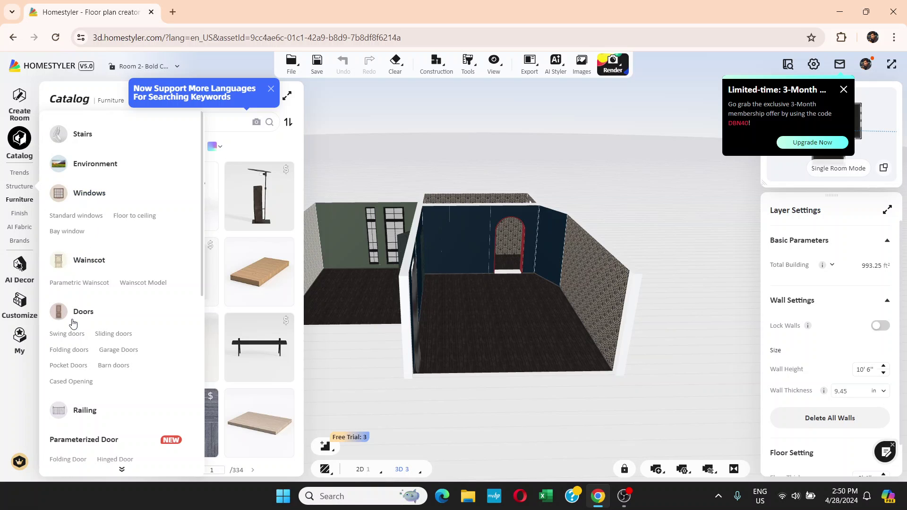
{"action": "scroll", "coordinate": [80, 321], "scroll_direction": "down", "scroll_amount": 5}
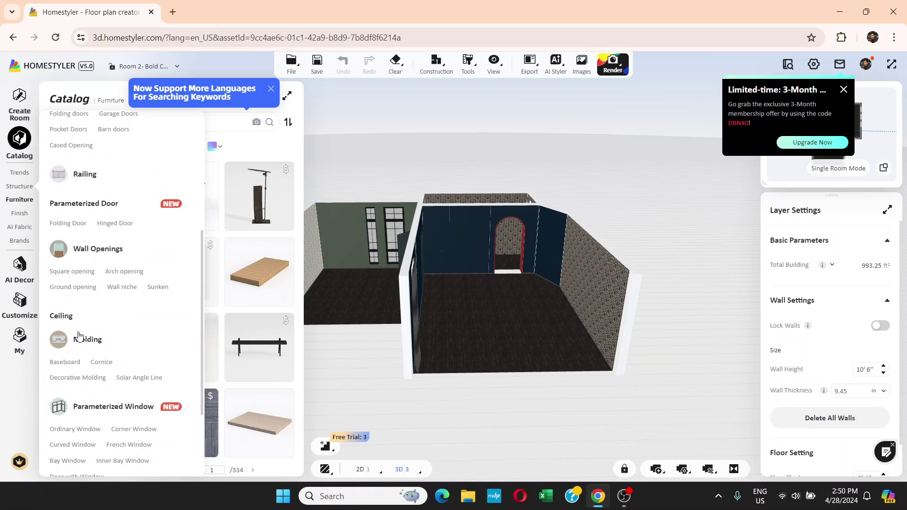
{"action": "scroll", "coordinate": [80, 340], "scroll_direction": "down", "scroll_amount": 3}
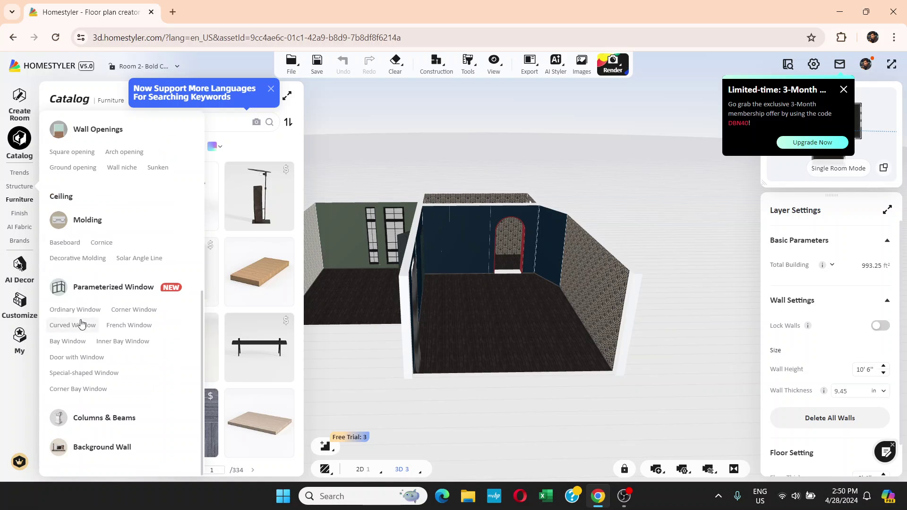
{"action": "scroll", "coordinate": [85, 289], "scroll_direction": "up", "scroll_amount": 4}
{"action": "scroll", "coordinate": [87, 286], "scroll_direction": "up", "scroll_amount": 3}
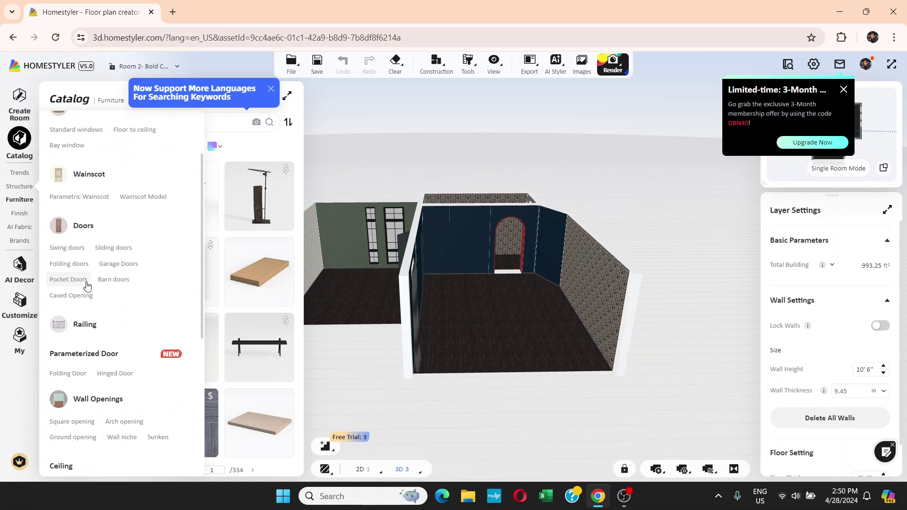
{"action": "scroll", "coordinate": [87, 285], "scroll_direction": "up", "scroll_amount": 2}
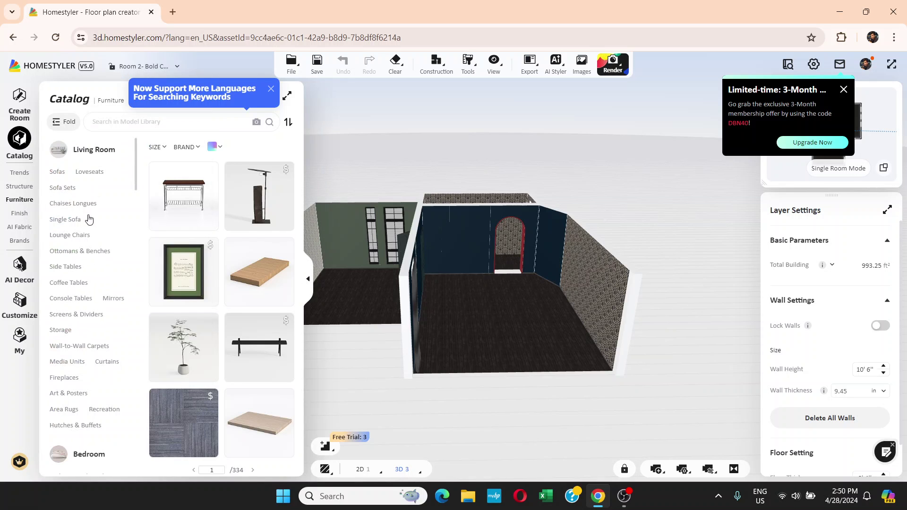
Place the cream sofa with the black throw from the Sofas category along the living room's upper wall in the 2D plan.
{"action": "scroll", "coordinate": [81, 385], "scroll_direction": "down", "scroll_amount": 3}
{"action": "scroll", "coordinate": [81, 387], "scroll_direction": "down", "scroll_amount": 10}
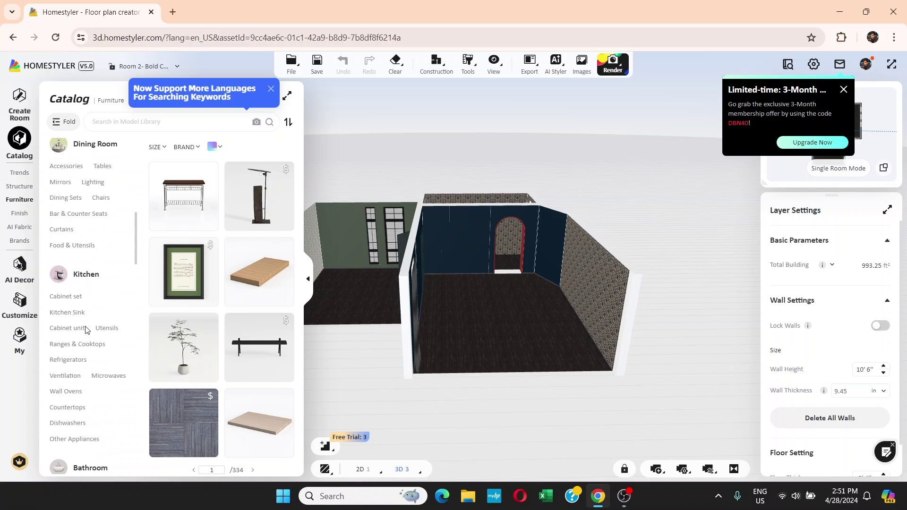
{"action": "scroll", "coordinate": [83, 348], "scroll_direction": "up", "scroll_amount": 12}
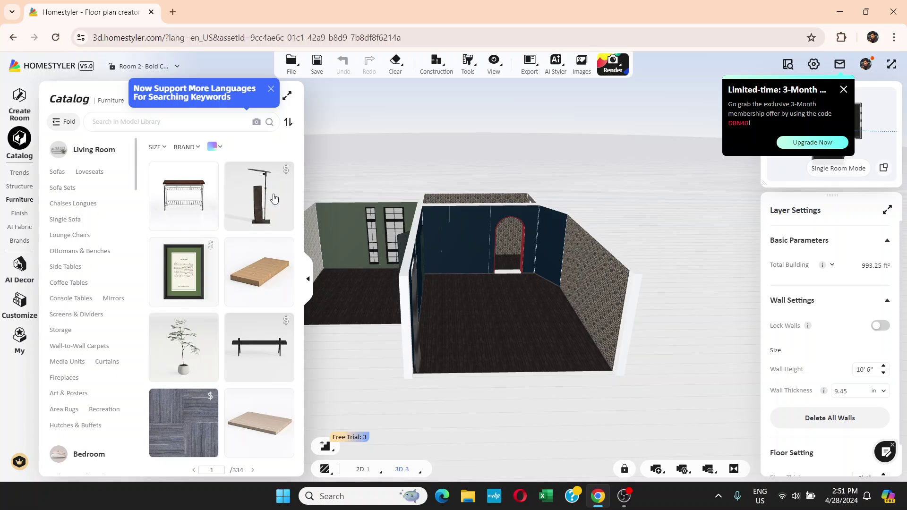
{"action": "left_click", "coordinate": [362, 470]}
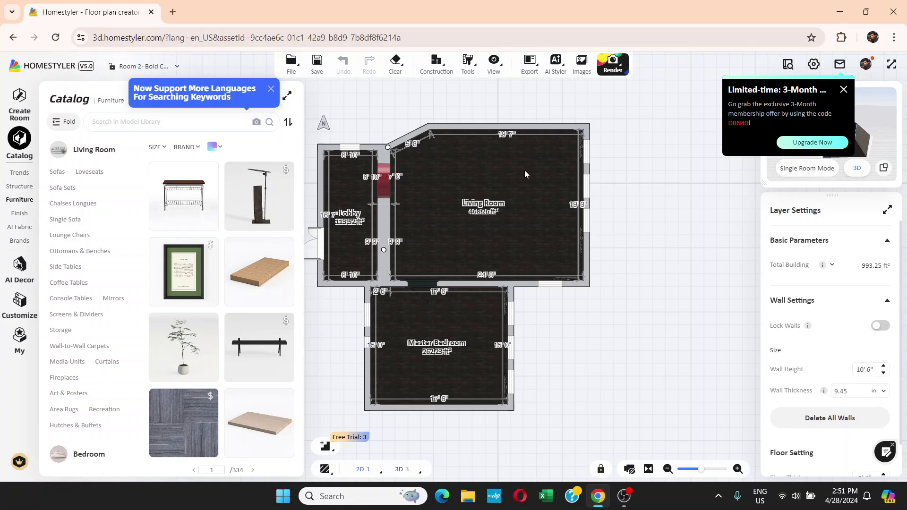
{"action": "left_click", "coordinate": [58, 175]}
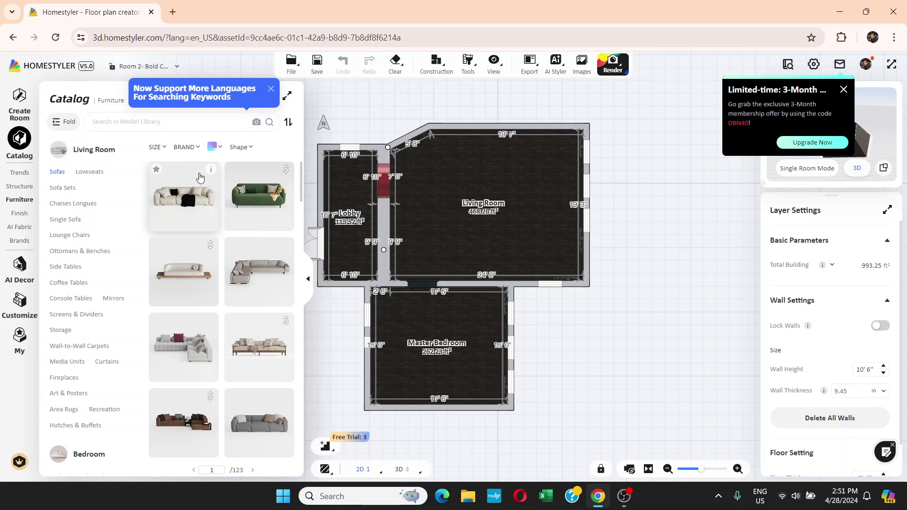
{"action": "left_click_drag", "start_coordinate": [187, 202], "coordinate": [502, 128]}
{"action": "left_click", "coordinate": [502, 126]}
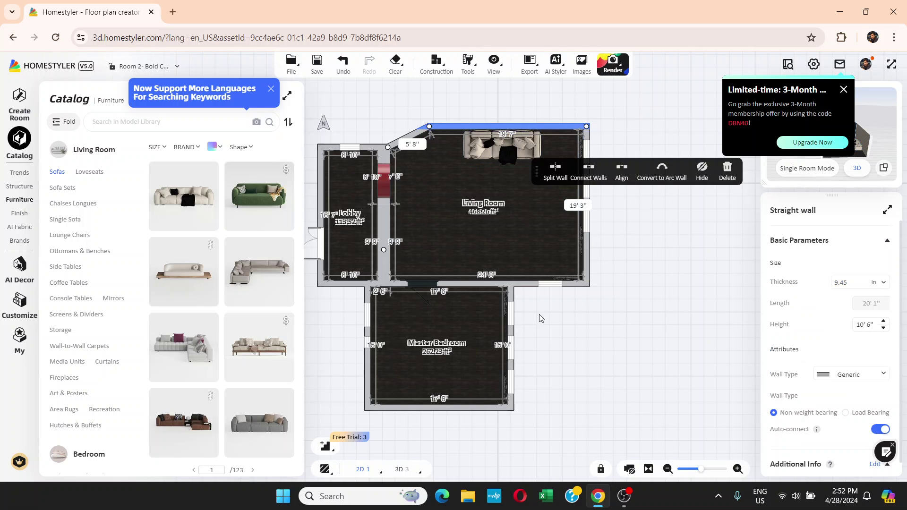
Move the cream sofa slightly away from the patterned living room wall in the 3D view.
{"action": "left_click", "coordinate": [402, 470]}
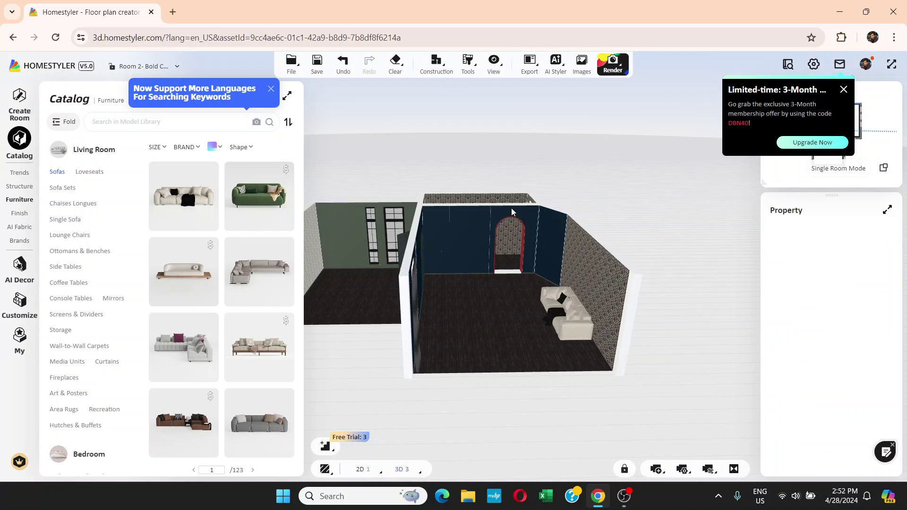
{"action": "left_click_drag", "start_coordinate": [542, 314], "coordinate": [464, 338]}
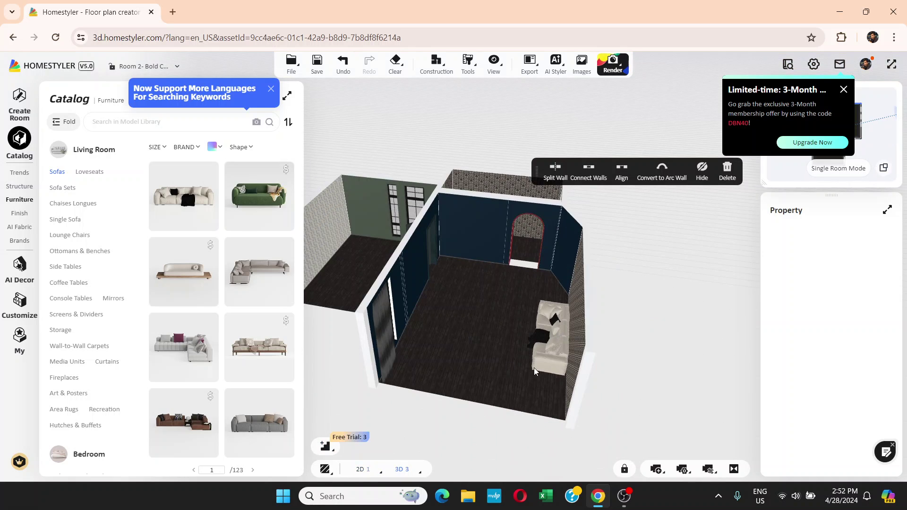
{"action": "left_click", "coordinate": [555, 351]}
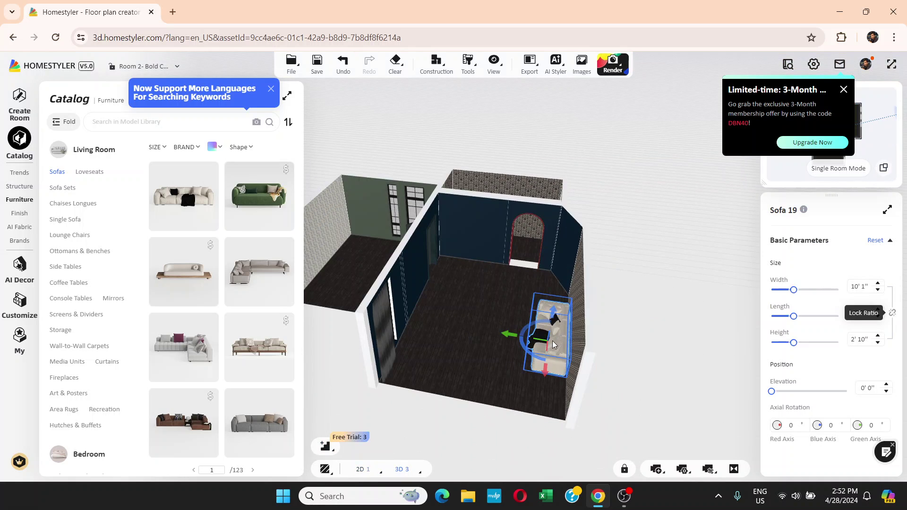
{"action": "left_click_drag", "start_coordinate": [495, 336], "coordinate": [489, 339]}
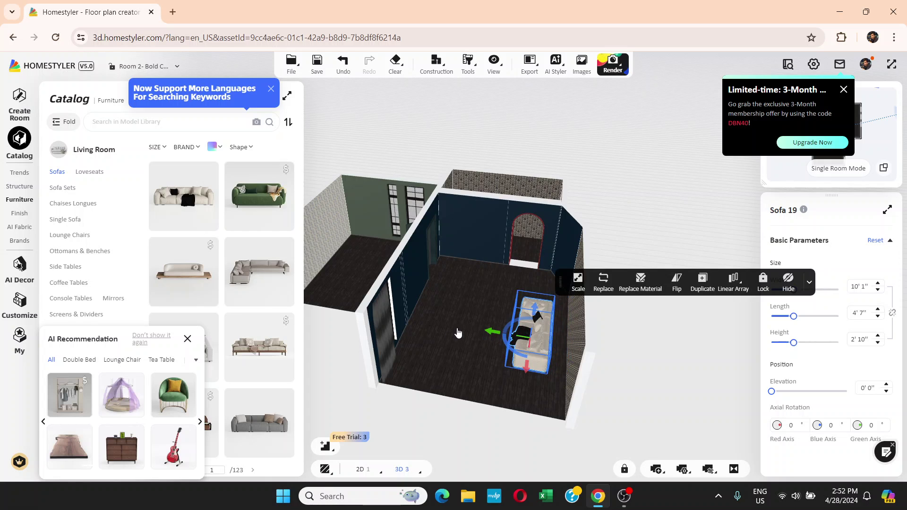
Place the grey L-shaped kitchen cabinet set with wall cupboards from the Cabinet set category in the master bedroom.
{"action": "left_click", "coordinate": [81, 151]}
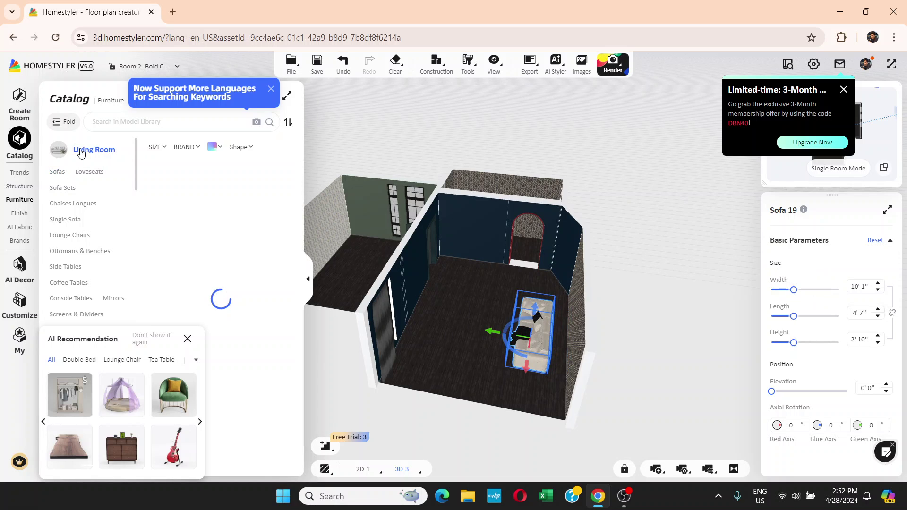
{"action": "left_click", "coordinate": [188, 339]}
{"action": "scroll", "coordinate": [71, 222], "scroll_direction": "down", "scroll_amount": 6}
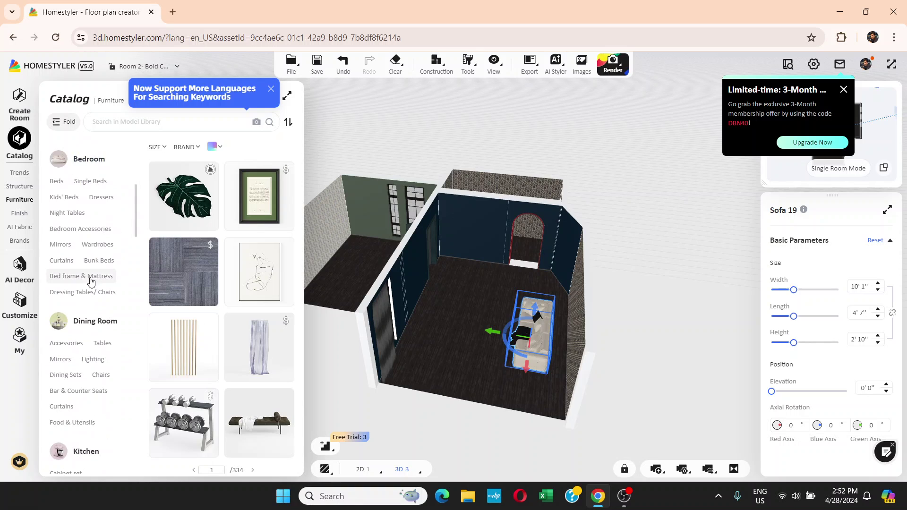
{"action": "scroll", "coordinate": [69, 307], "scroll_direction": "down", "scroll_amount": 4}
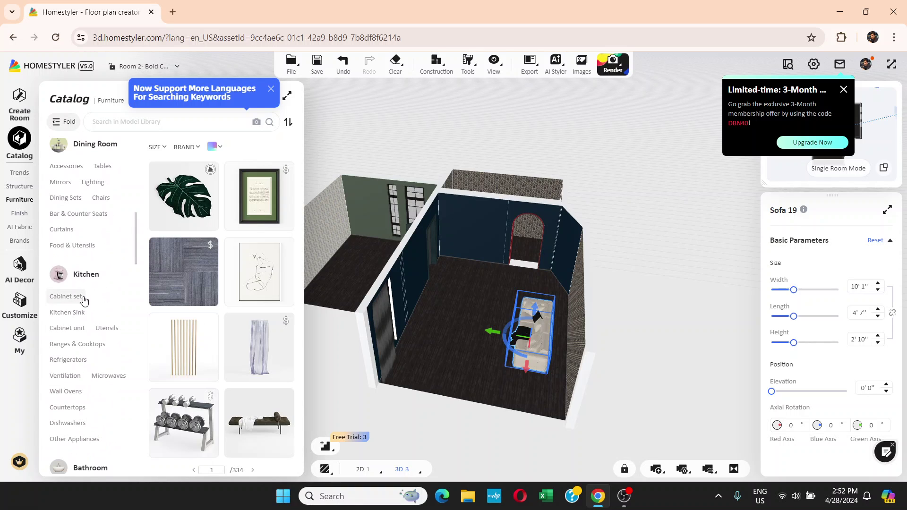
{"action": "left_click", "coordinate": [66, 296]}
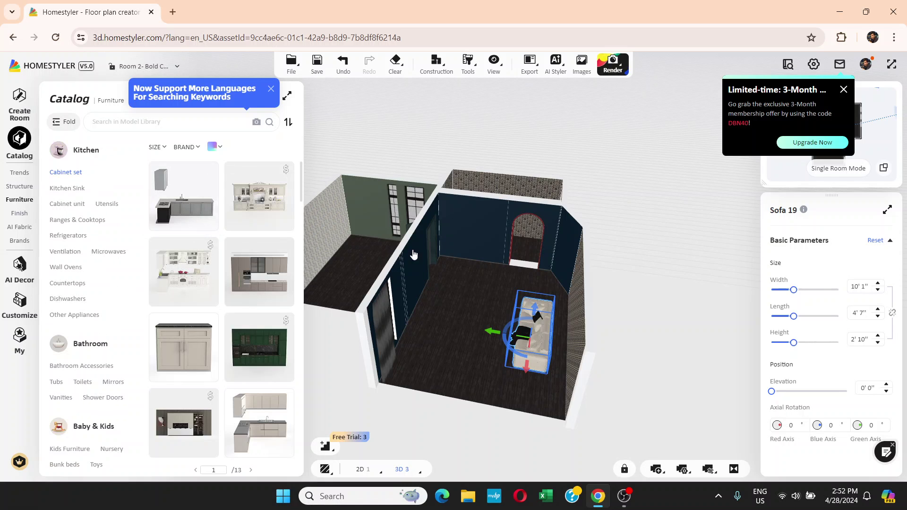
{"action": "mouse_move", "coordinate": [355, 468]}
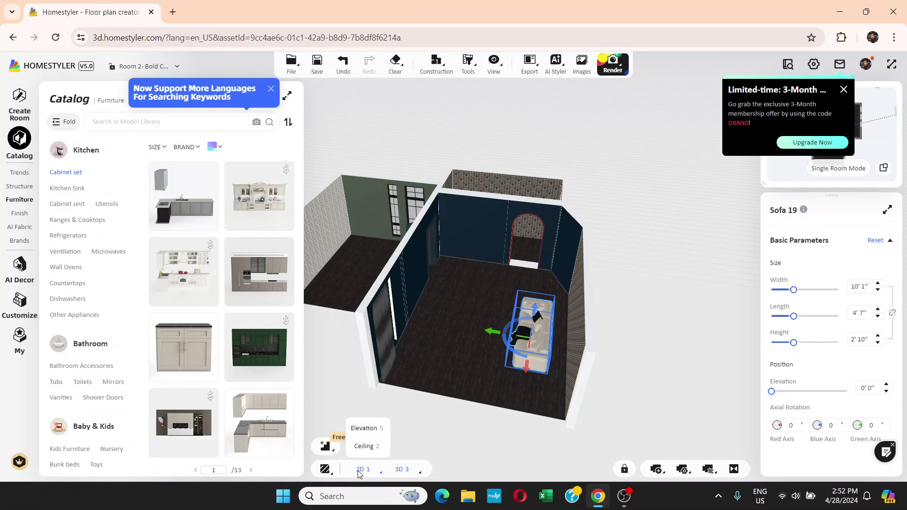
{"action": "left_click_drag", "start_coordinate": [175, 214], "coordinate": [363, 244]}
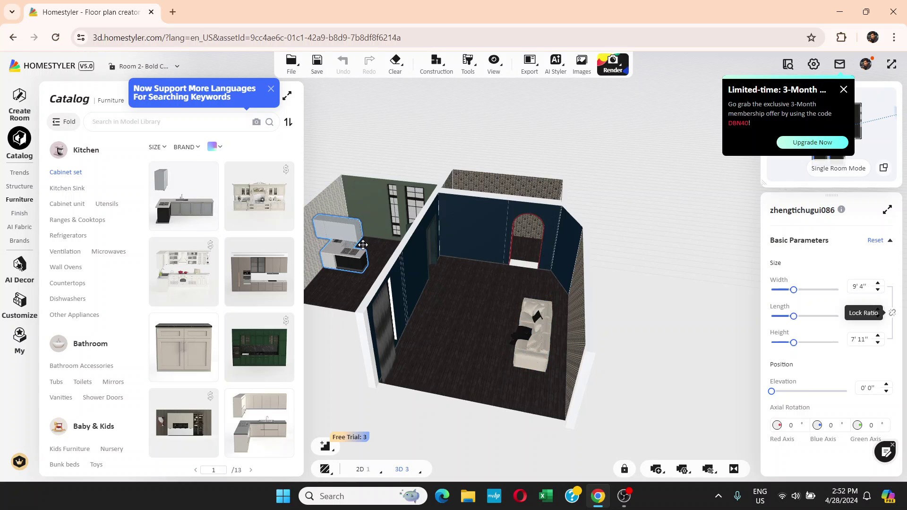
{"action": "left_click", "coordinate": [404, 278]}
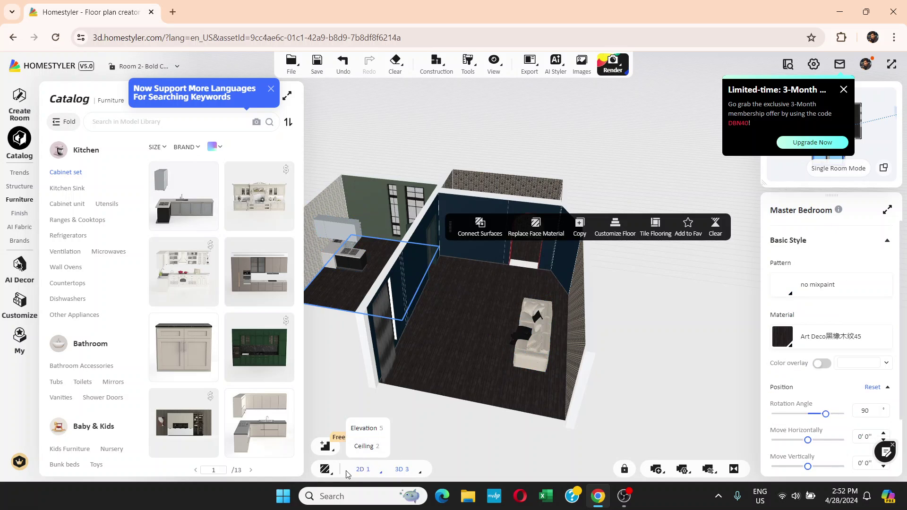
Rotate the kitchen cabinet set to -90° in the 2D plan, fit it into the bedroom's lower-left corner, and check it in 3D.
{"action": "left_click", "coordinate": [362, 471]}
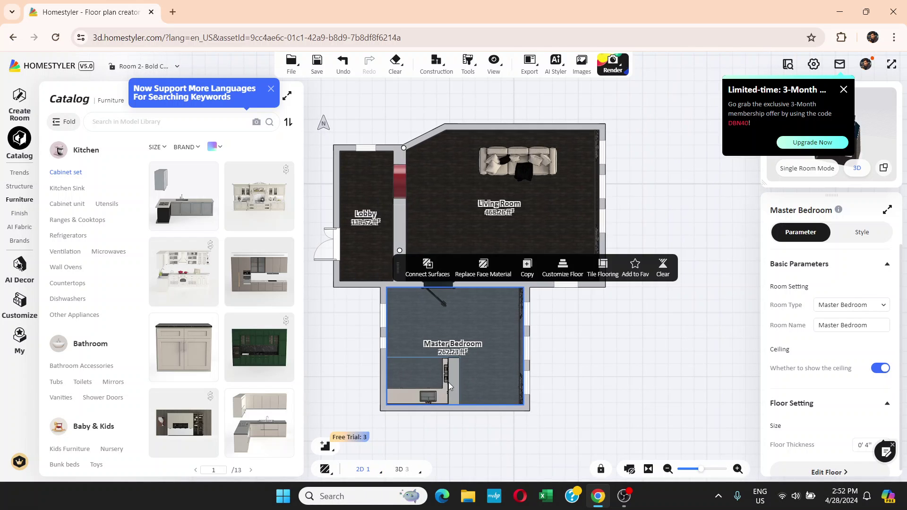
{"action": "left_click", "coordinate": [451, 378]}
{"action": "left_click_drag", "start_coordinate": [452, 378], "coordinate": [476, 379]}
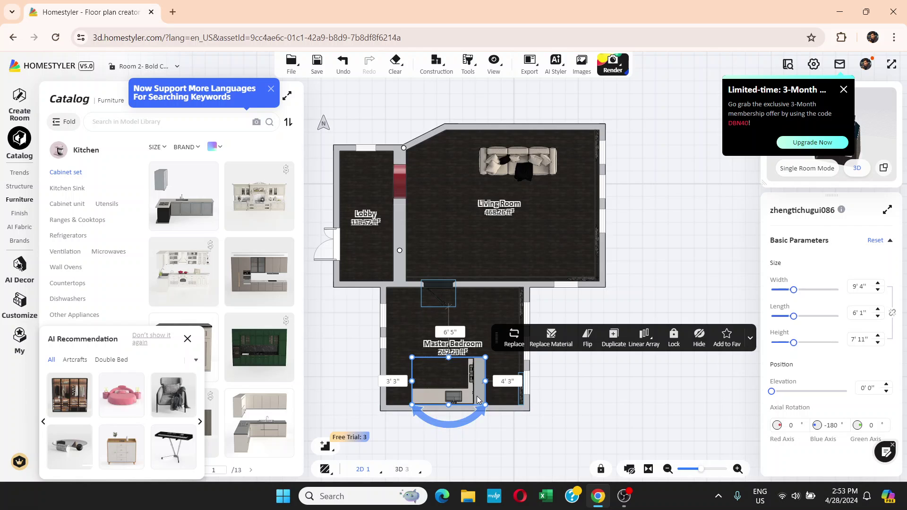
{"action": "left_click_drag", "start_coordinate": [477, 412], "coordinate": [406, 394]}
{"action": "left_click_drag", "start_coordinate": [533, 385], "coordinate": [466, 401]}
{"action": "left_click_drag", "start_coordinate": [445, 398], "coordinate": [407, 365]}
{"action": "left_click", "coordinate": [402, 468]}
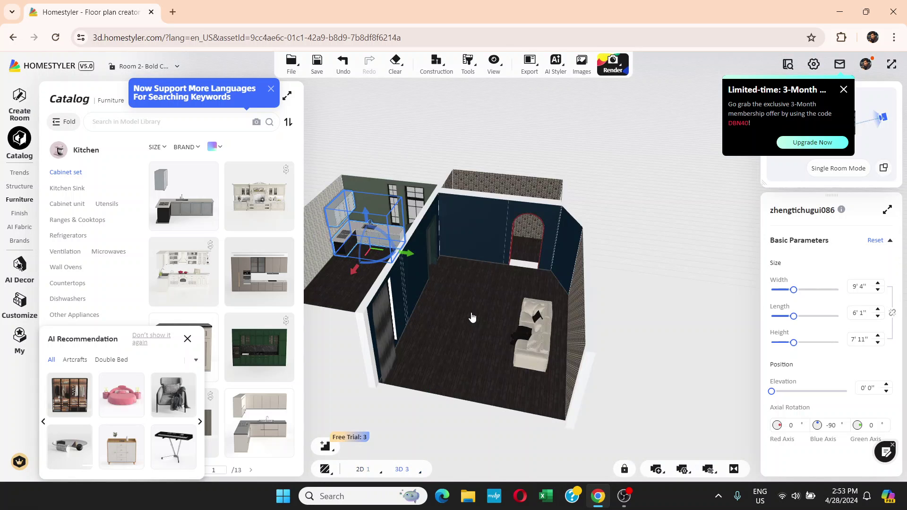
{"action": "left_click", "coordinate": [628, 314]}
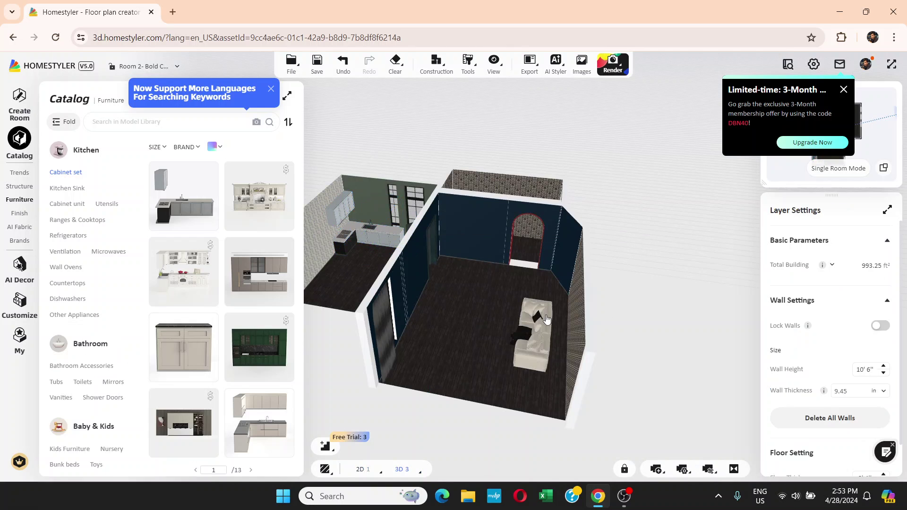
{"action": "left_click_drag", "start_coordinate": [354, 349], "coordinate": [377, 339]}
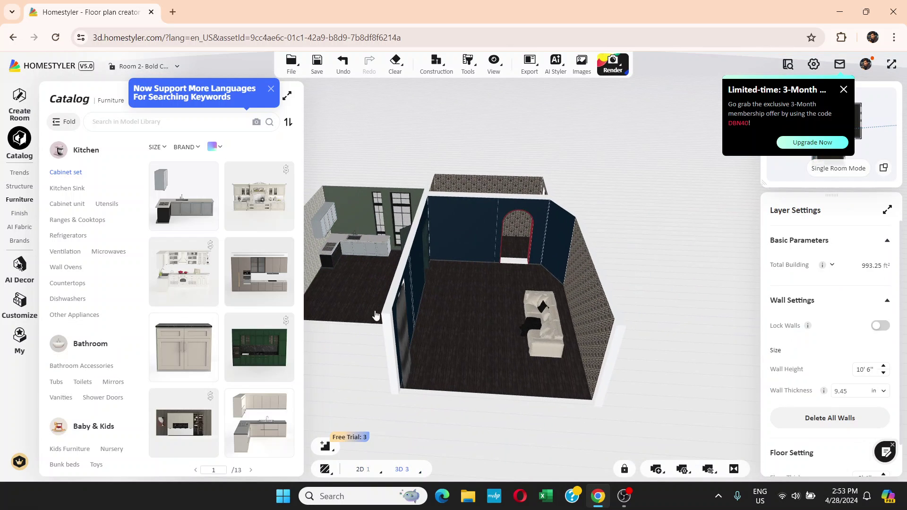
{"action": "left_click", "coordinate": [359, 255]}
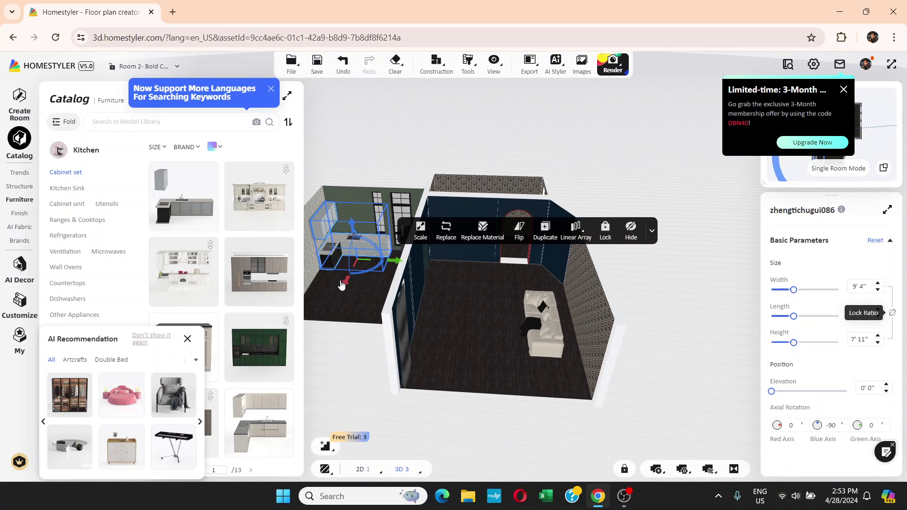
Rotate the kitchen cabinet set to -180° in the 2D plan and move it into the master bedroom's lower-right corner.
{"action": "left_click", "coordinate": [363, 469]}
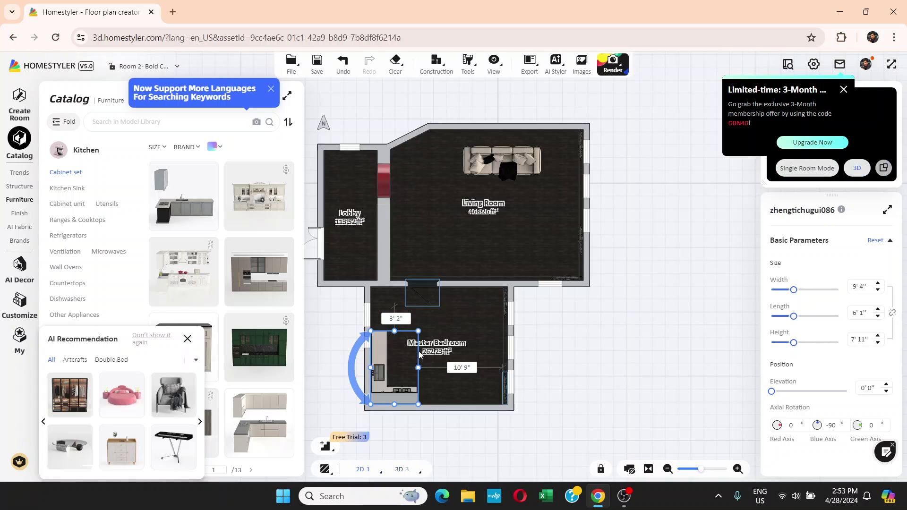
{"action": "left_click_drag", "start_coordinate": [354, 349], "coordinate": [375, 411]}
{"action": "left_click_drag", "start_coordinate": [398, 368], "coordinate": [411, 381]}
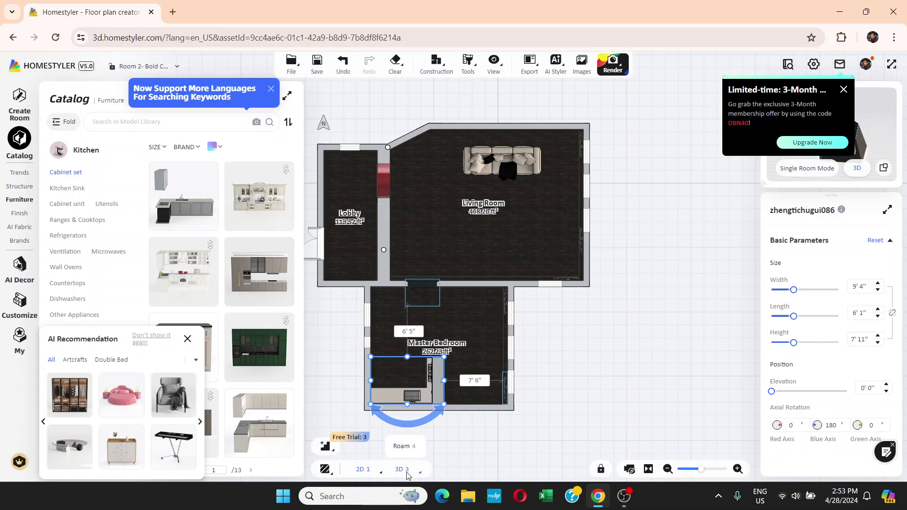
{"action": "left_click", "coordinate": [402, 469]}
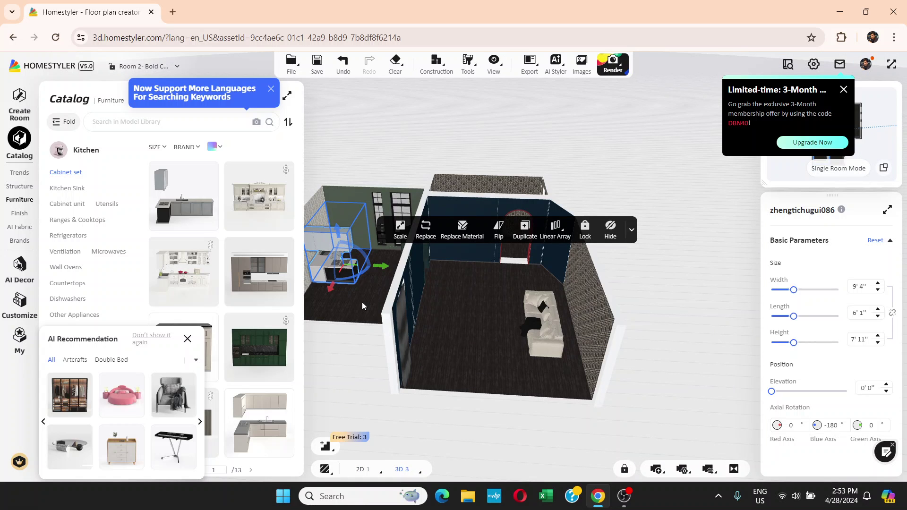
{"action": "left_click", "coordinate": [362, 469]}
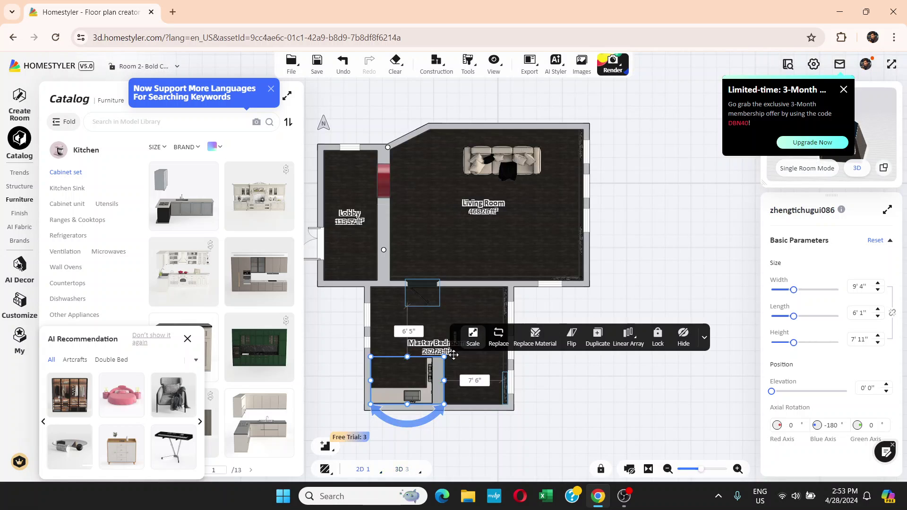
{"action": "left_click_drag", "start_coordinate": [435, 391], "coordinate": [499, 392]}
Show the furnished rooms in 3D from the lobby side and open the render setup for a normal image.
{"action": "left_click", "coordinate": [402, 469]}
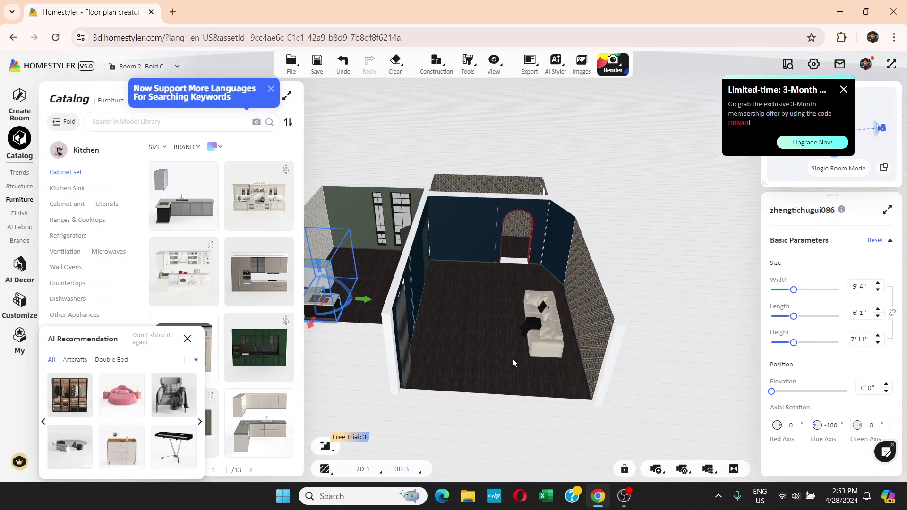
{"action": "left_click_drag", "start_coordinate": [382, 385], "coordinate": [680, 335]}
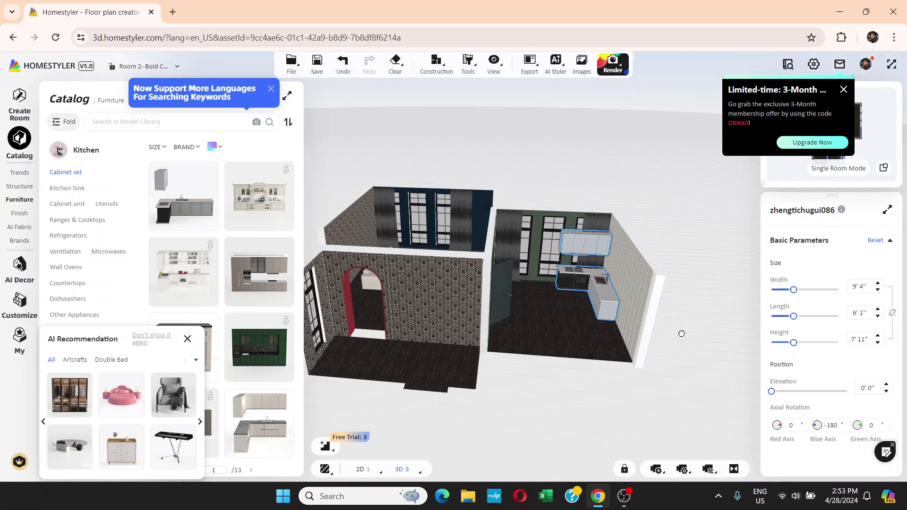
{"action": "left_click", "coordinate": [682, 282]}
{"action": "left_click_drag", "start_coordinate": [661, 282], "coordinate": [584, 305]}
{"action": "left_click", "coordinate": [572, 317]}
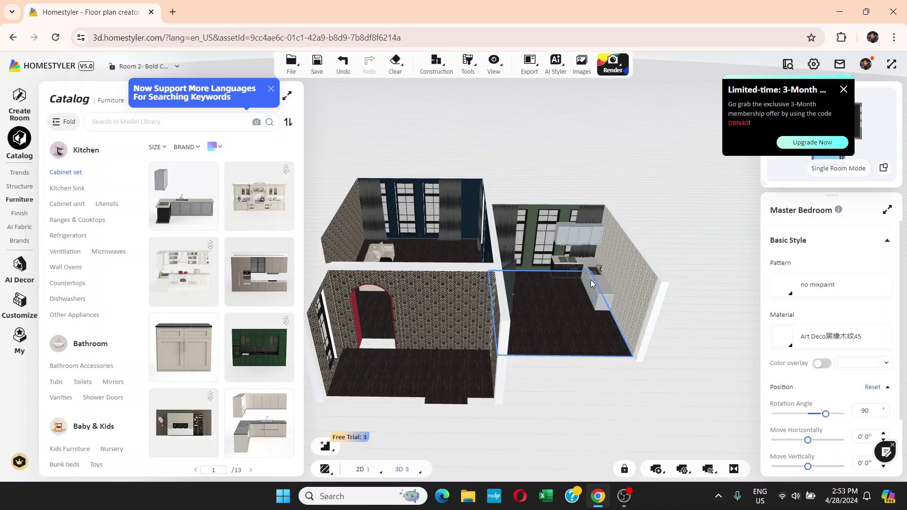
{"action": "mouse_move", "coordinate": [612, 70]}
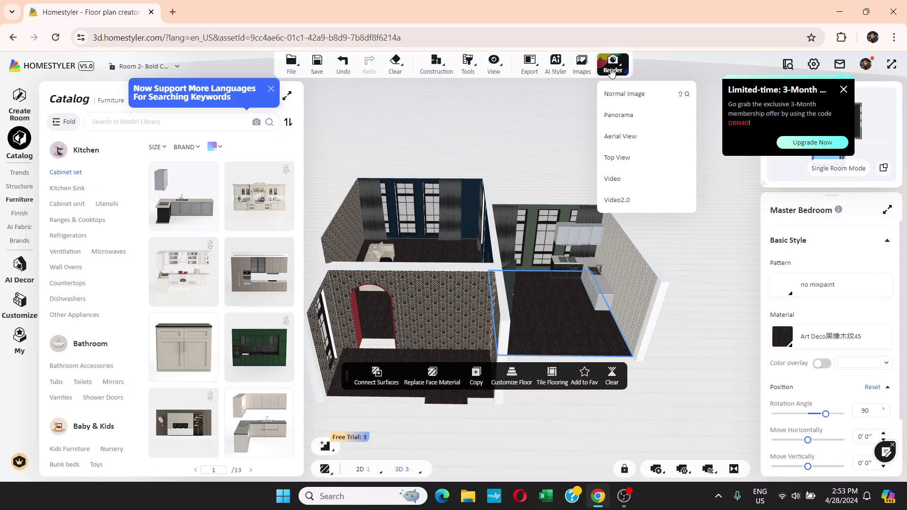
{"action": "left_click", "coordinate": [616, 99]}
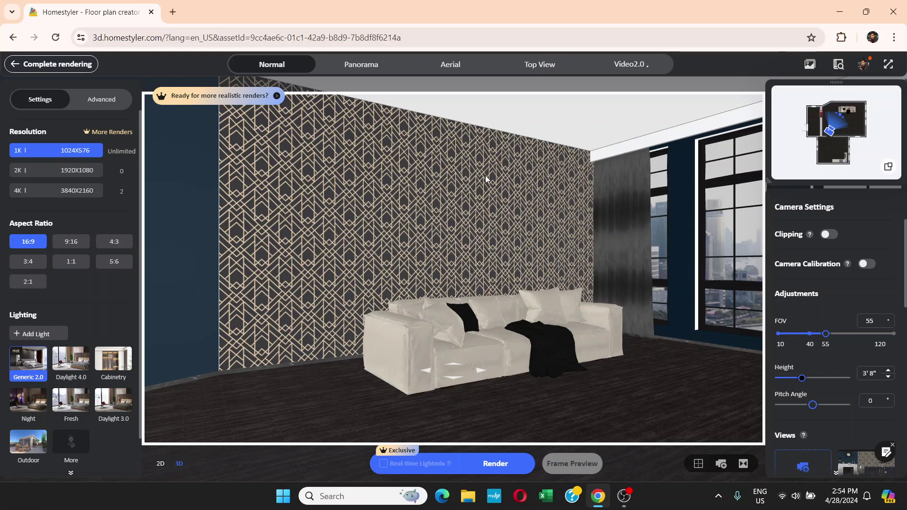
Move the render camera into the master bedroom and aim it at the L-shaped kitchen cabinets.
{"action": "left_click_drag", "start_coordinate": [603, 256], "coordinate": [470, 245]}
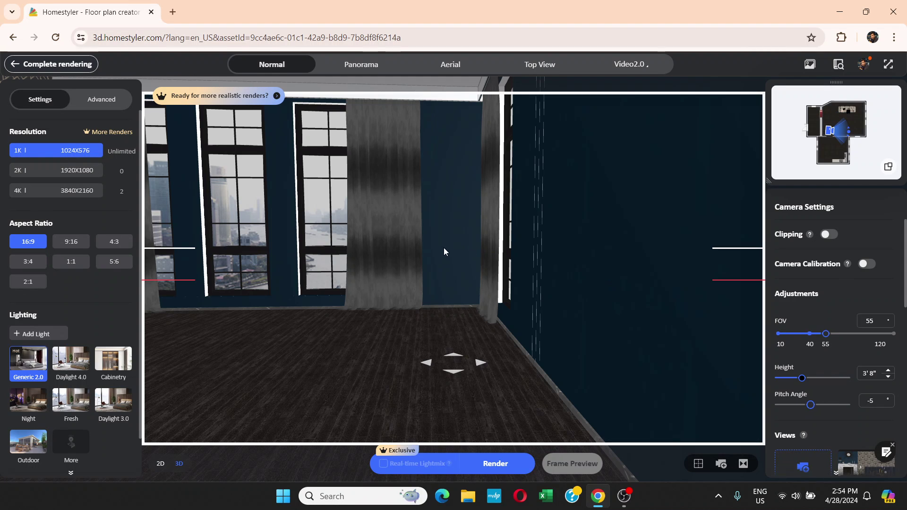
{"action": "left_click_drag", "start_coordinate": [407, 260], "coordinate": [468, 282]}
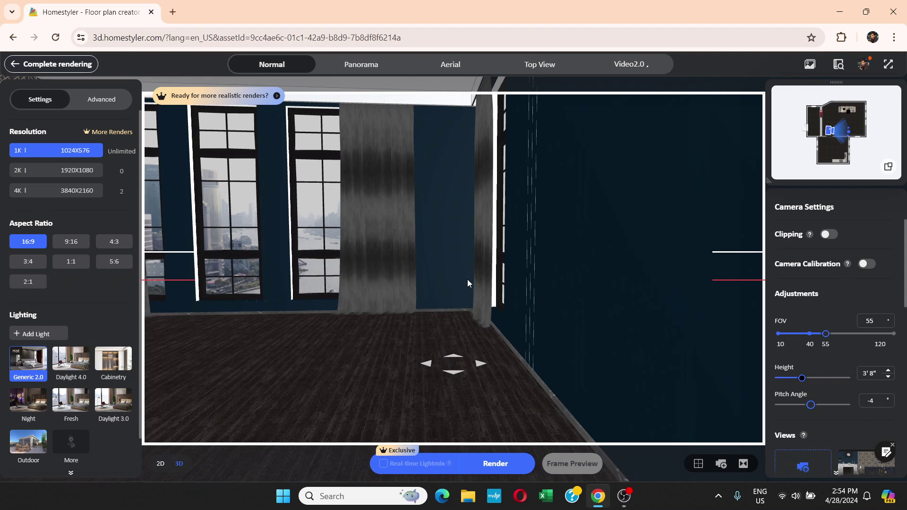
{"action": "left_click", "coordinate": [588, 258]}
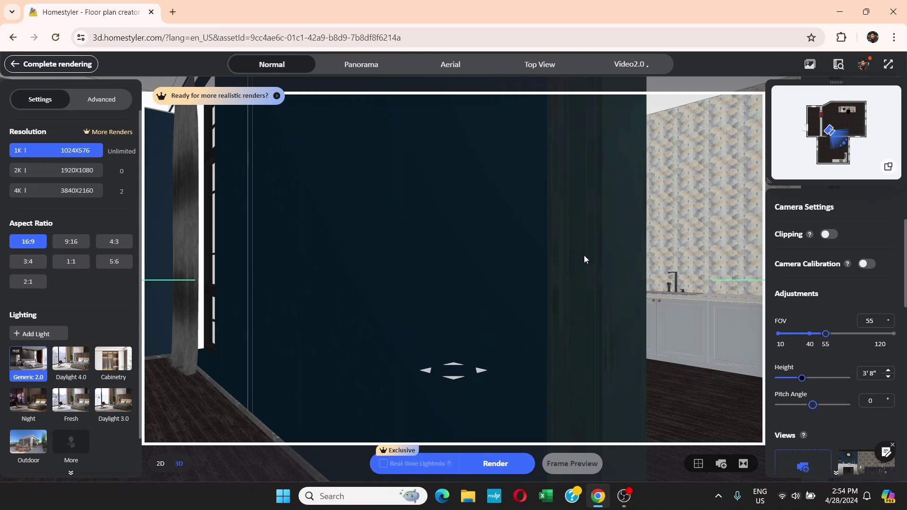
{"action": "left_click_drag", "start_coordinate": [824, 138], "coordinate": [831, 130]}
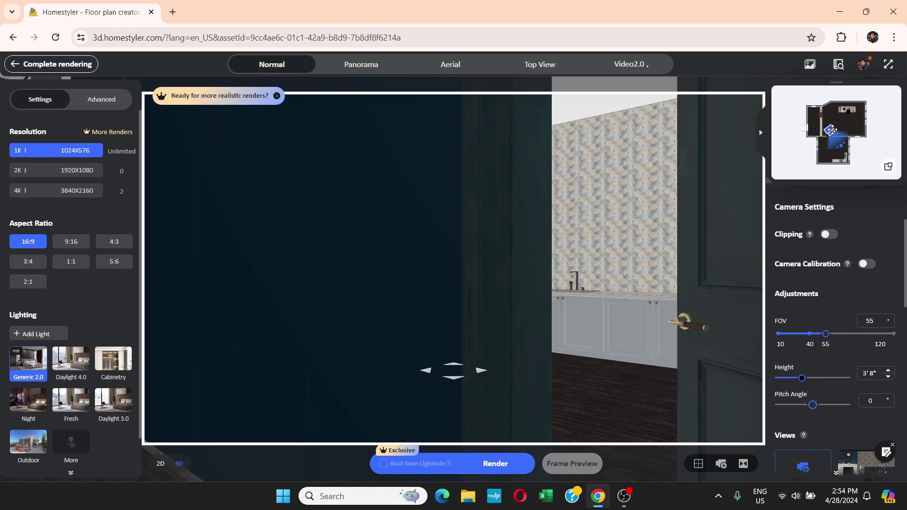
{"action": "left_click_drag", "start_coordinate": [832, 129], "coordinate": [825, 142]}
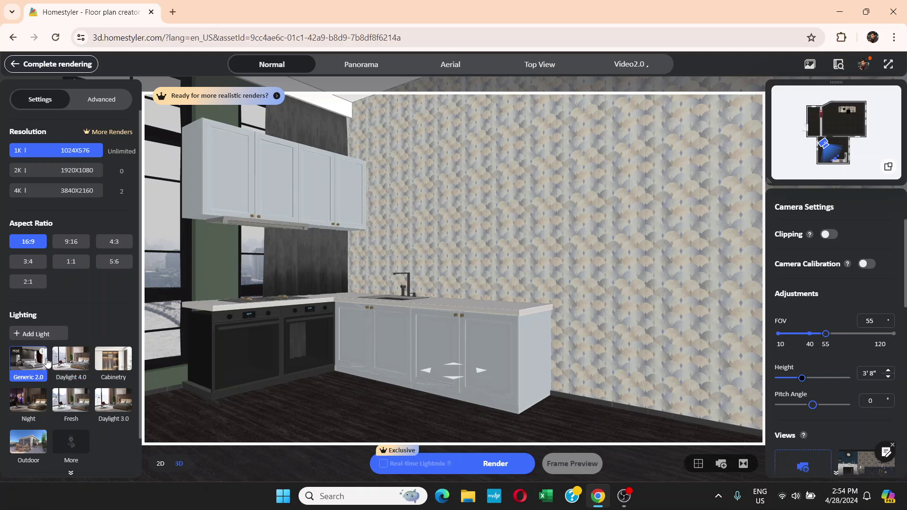
Set the render lighting to Daylight 4.0 and start a normal 1K render at 16:9.
{"action": "mouse_move", "coordinate": [41, 361]}
{"action": "left_click", "coordinate": [72, 361]}
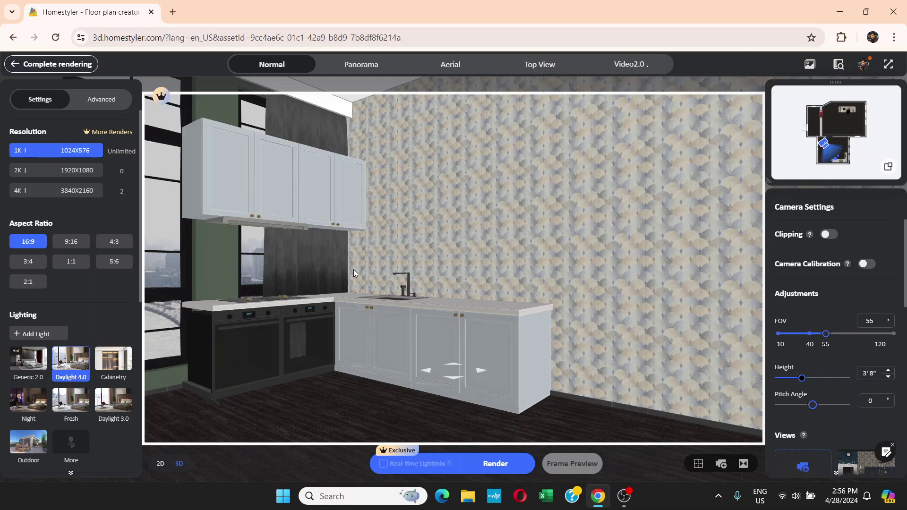
{"action": "left_click", "coordinate": [490, 470]}
Open the render gallery and view the finished Master Bedroom-1 image with its parameters and download option.
{"action": "mouse_move", "coordinate": [811, 65]}
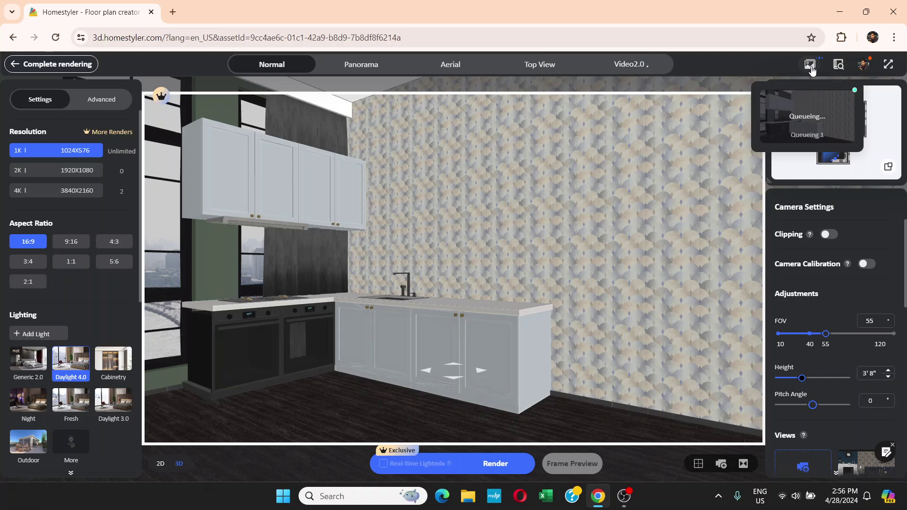
{"action": "left_click", "coordinate": [811, 65]}
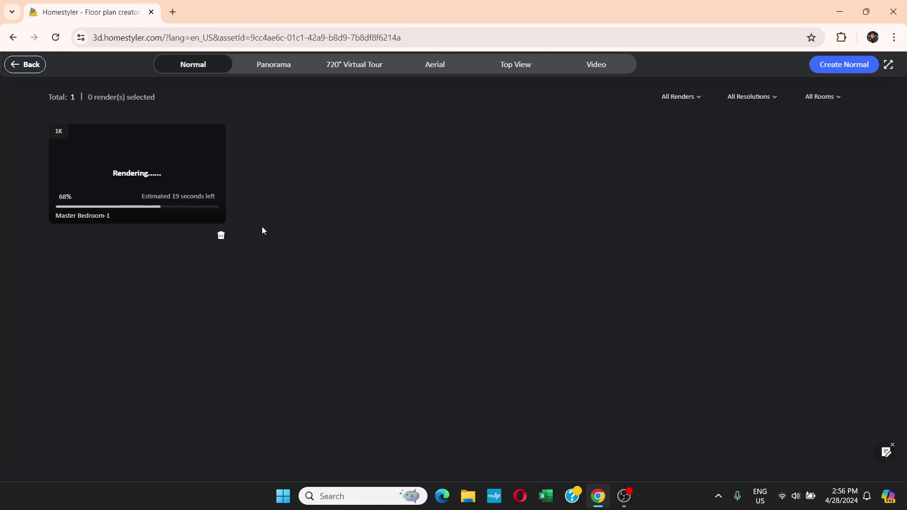
{"action": "mouse_move", "coordinate": [192, 183]}
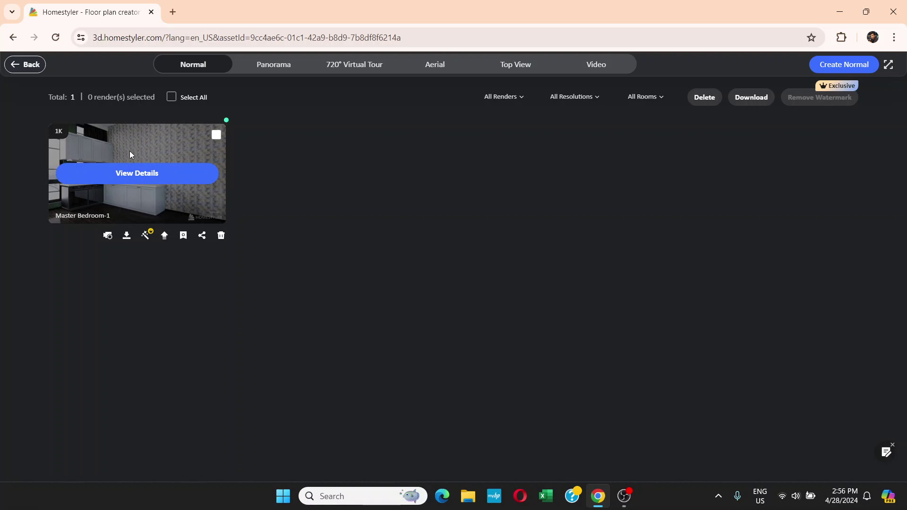
{"action": "left_click", "coordinate": [127, 182]}
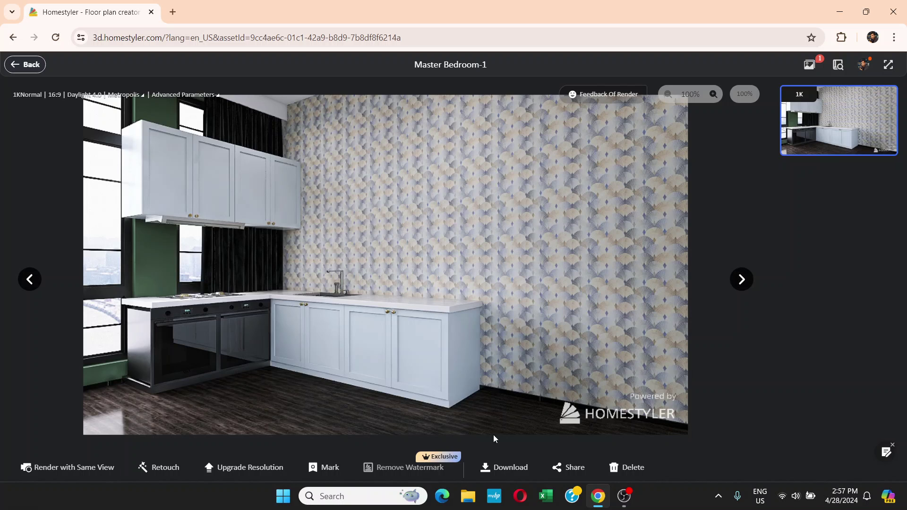
{"action": "mouse_move", "coordinate": [181, 95]}
{"action": "mouse_move", "coordinate": [505, 470]}
Leave the render image, gallery and render setup to return to the floor plan editor.
{"action": "left_click", "coordinate": [27, 65]}
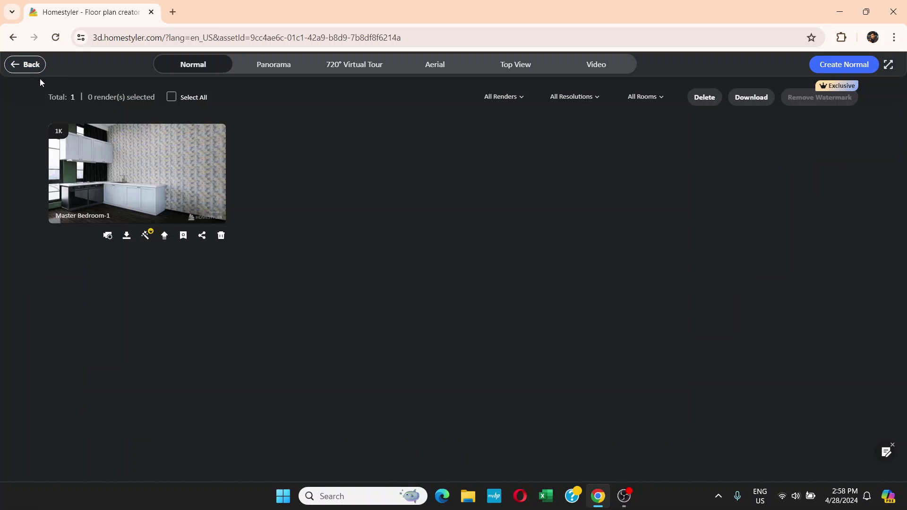
{"action": "left_click", "coordinate": [23, 66]}
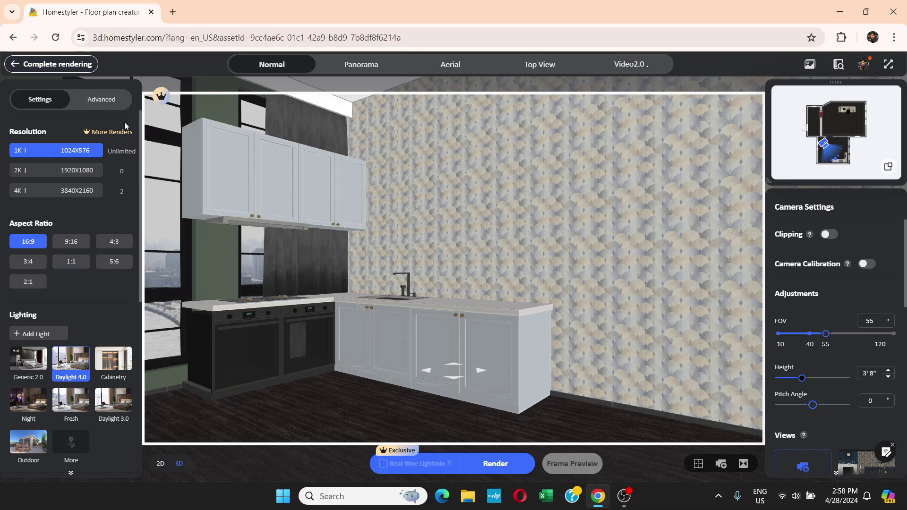
{"action": "left_click", "coordinate": [18, 71]}
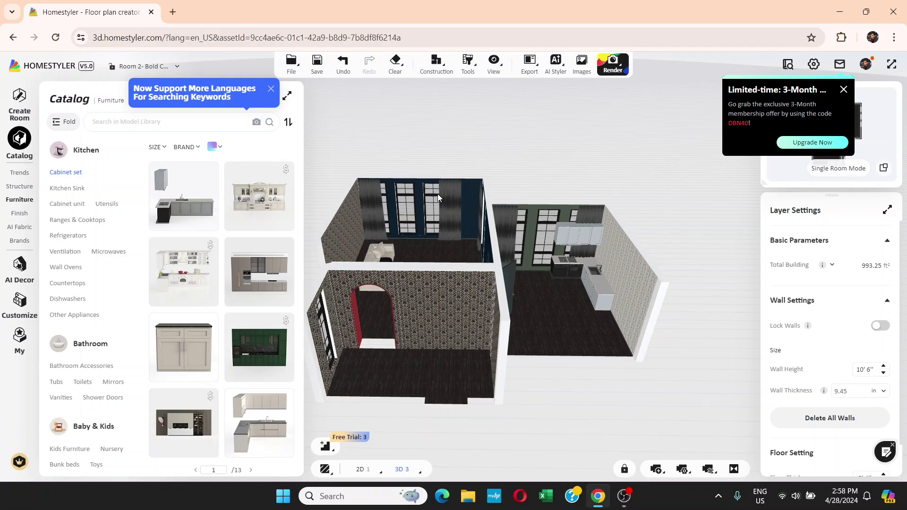
Show the room creation tools and the 2D plan, and start a new blank project.
{"action": "left_click", "coordinate": [23, 95]}
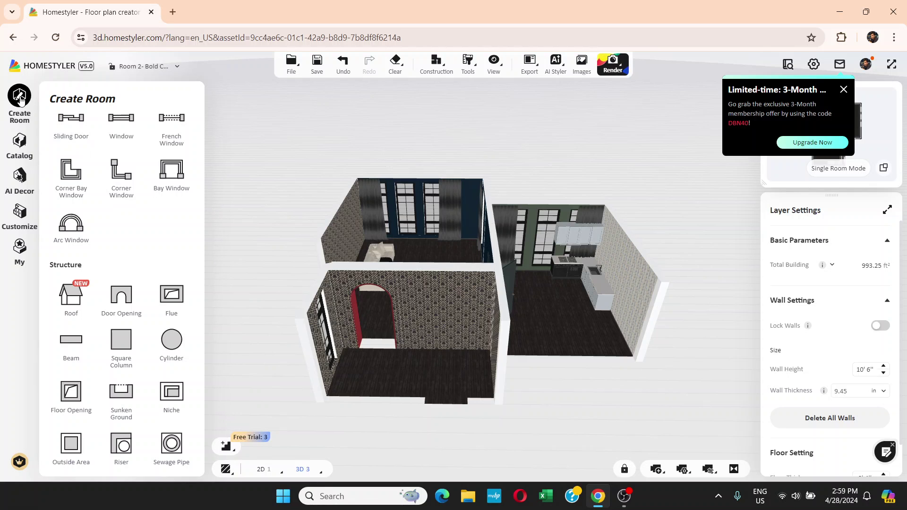
{"action": "left_click", "coordinate": [346, 217]}
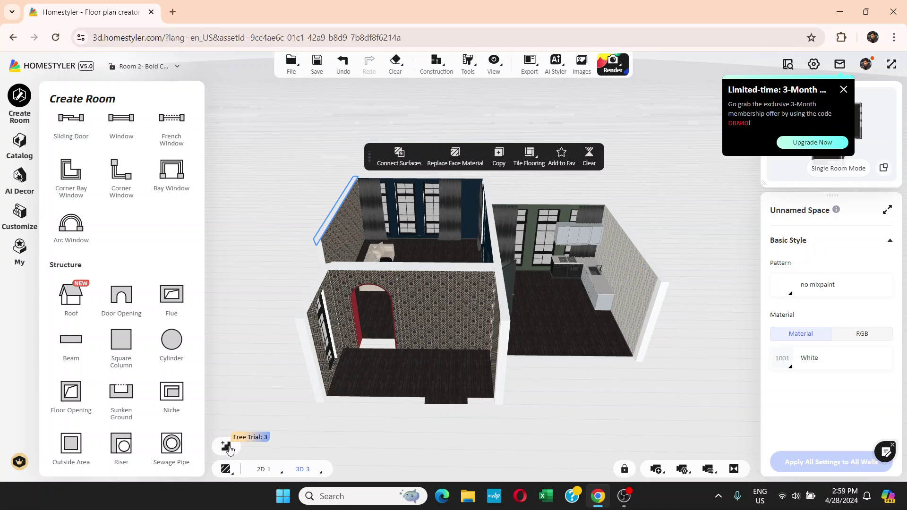
{"action": "left_click", "coordinate": [263, 470]}
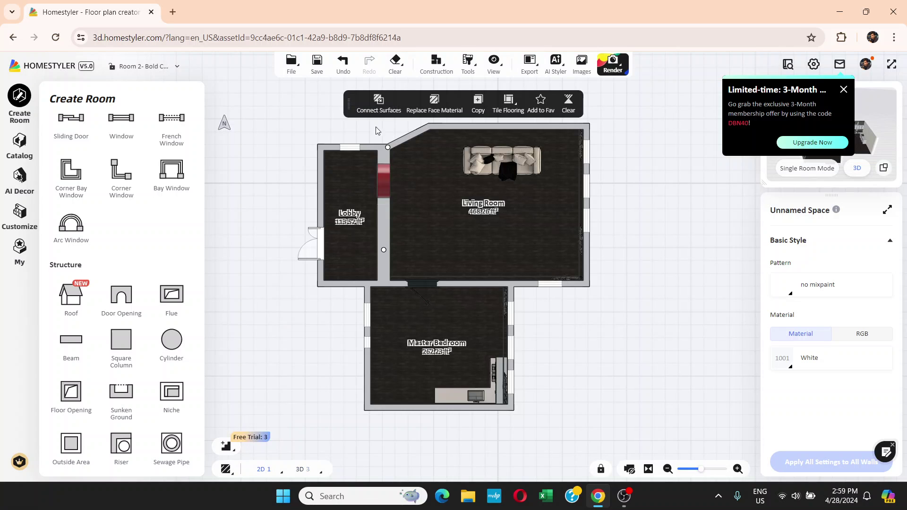
{"action": "mouse_move", "coordinate": [386, 76]}
{"action": "mouse_move", "coordinate": [293, 71]}
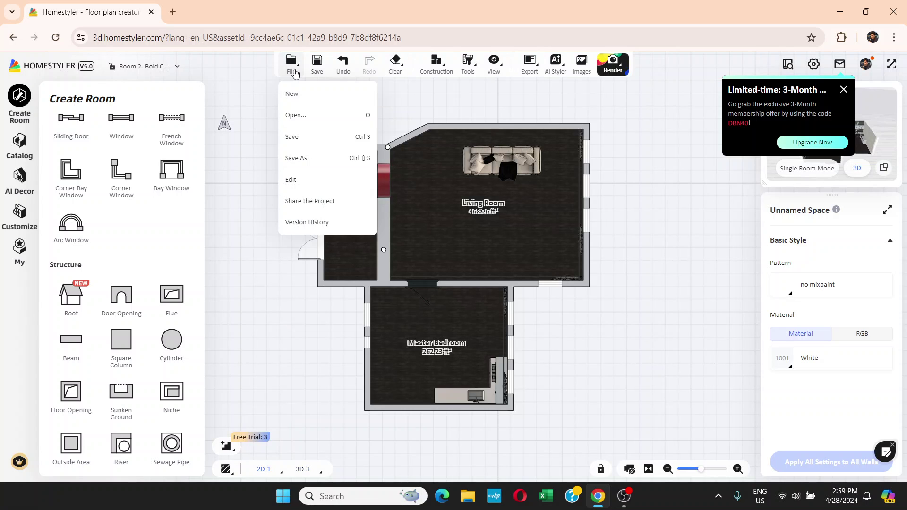
{"action": "left_click", "coordinate": [292, 94]}
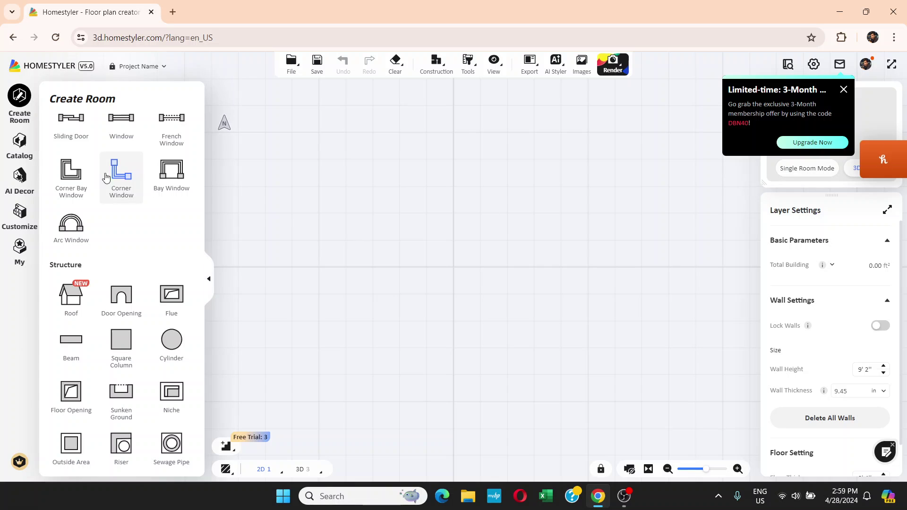
Draw four straight walls enclosing a square room, about 8' 2" wide and 8' 3" deep on the outside.
{"action": "scroll", "coordinate": [80, 187], "scroll_direction": "up", "scroll_amount": 5}
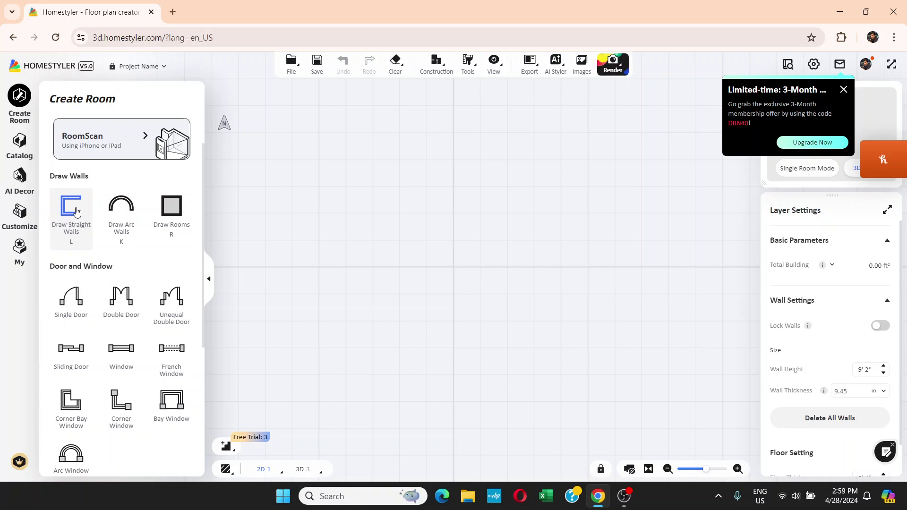
{"action": "left_click", "coordinate": [76, 212]}
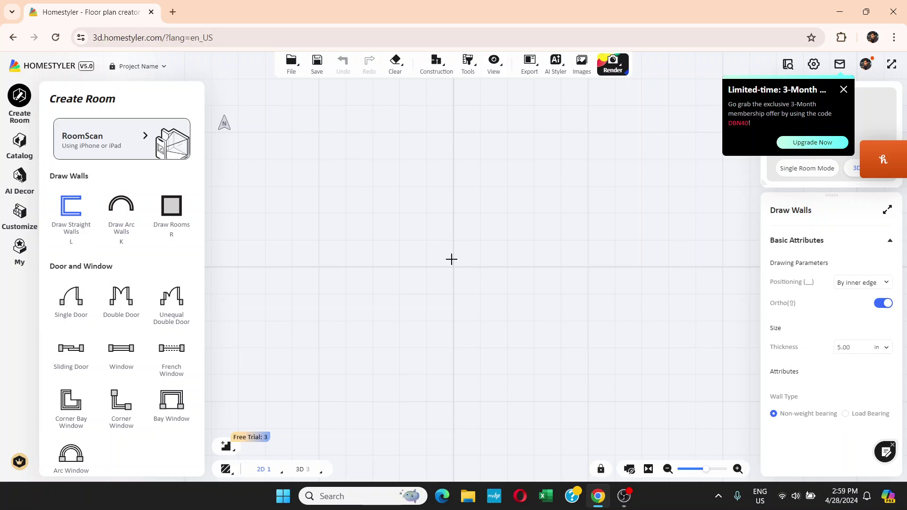
{"action": "left_click", "coordinate": [453, 132]}
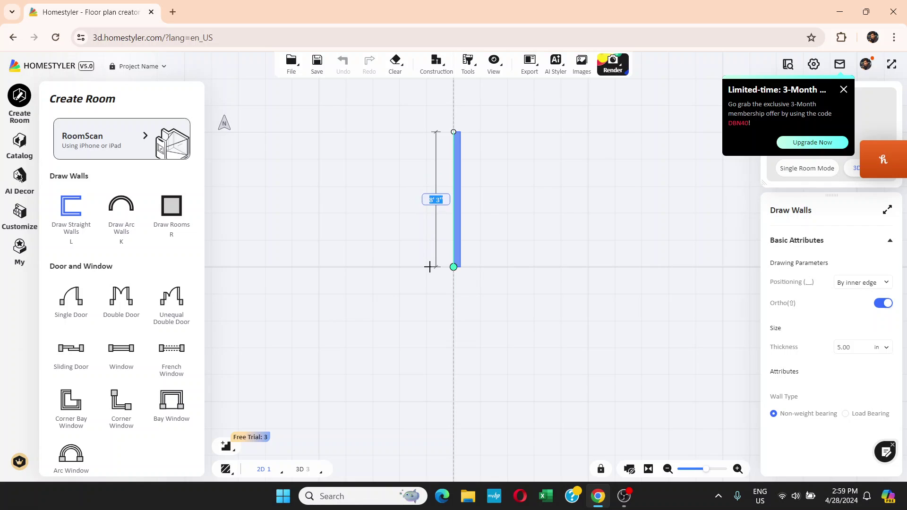
{"action": "left_click", "coordinate": [429, 267]}
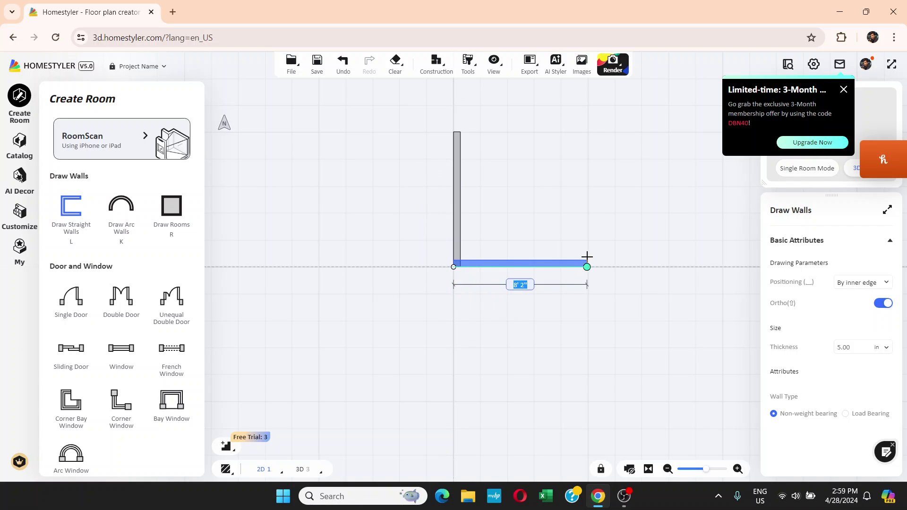
{"action": "left_click", "coordinate": [587, 256]}
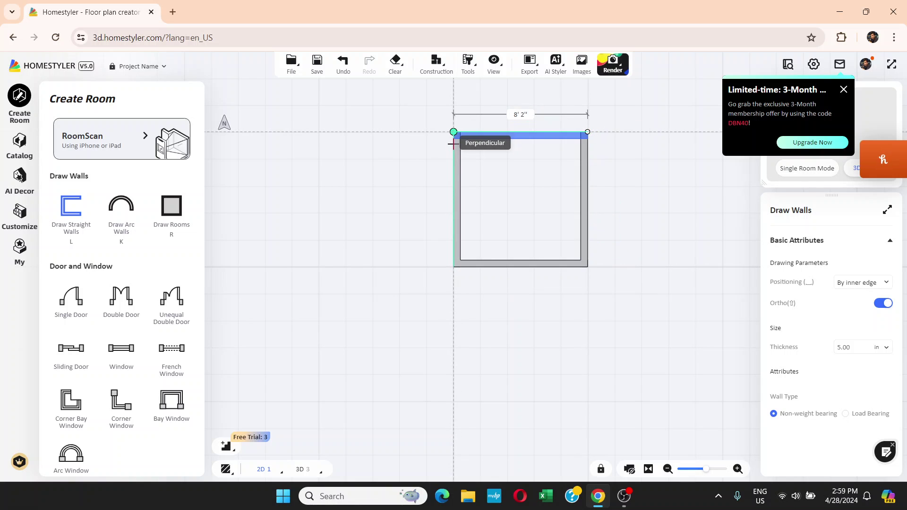
{"action": "left_click", "coordinate": [453, 144]}
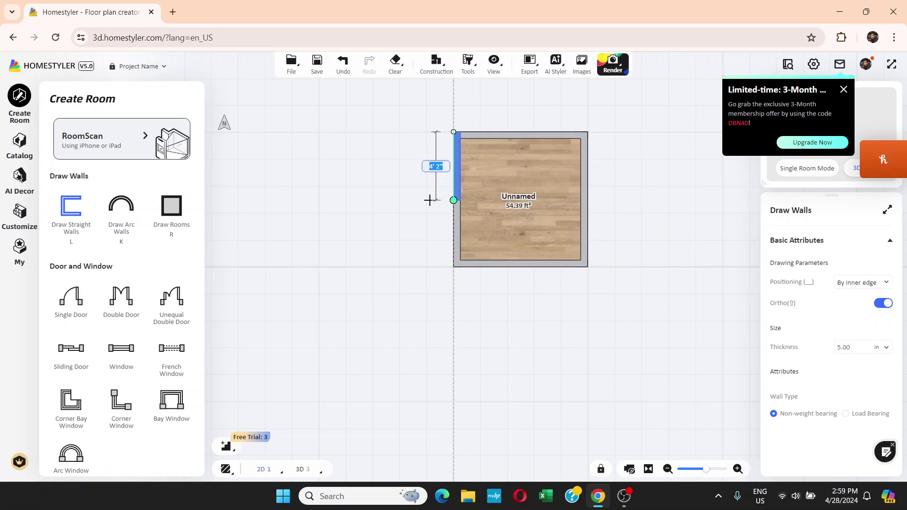
{"action": "key", "text": "Escape"}
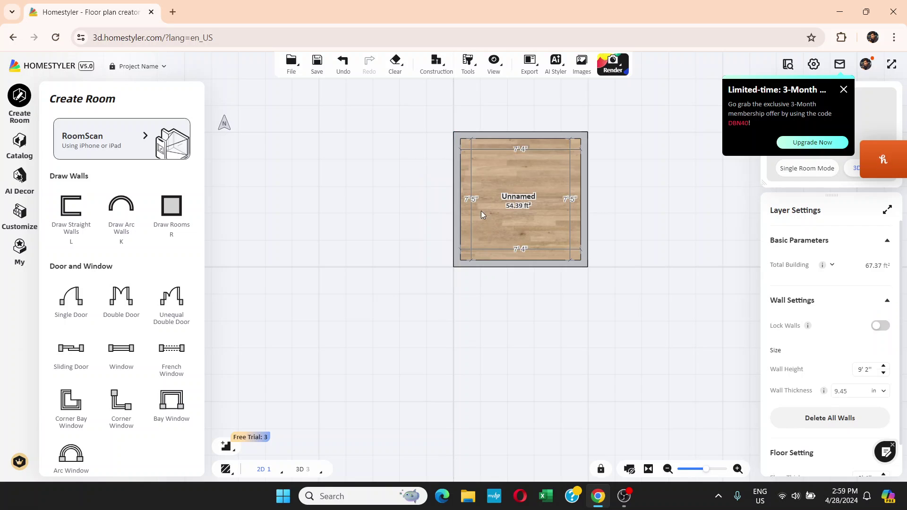
Set the square room's room type to Bedroom.
{"action": "left_click", "coordinate": [521, 204]}
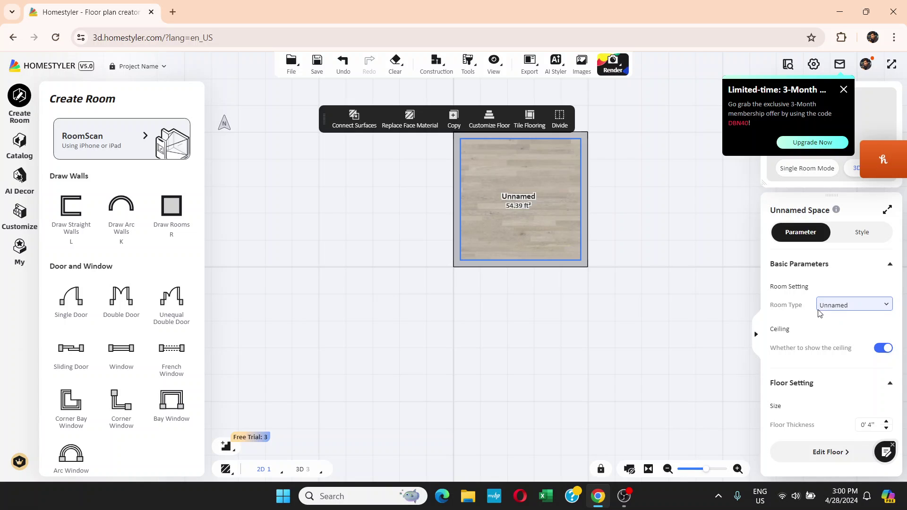
{"action": "left_click", "coordinate": [886, 311]}
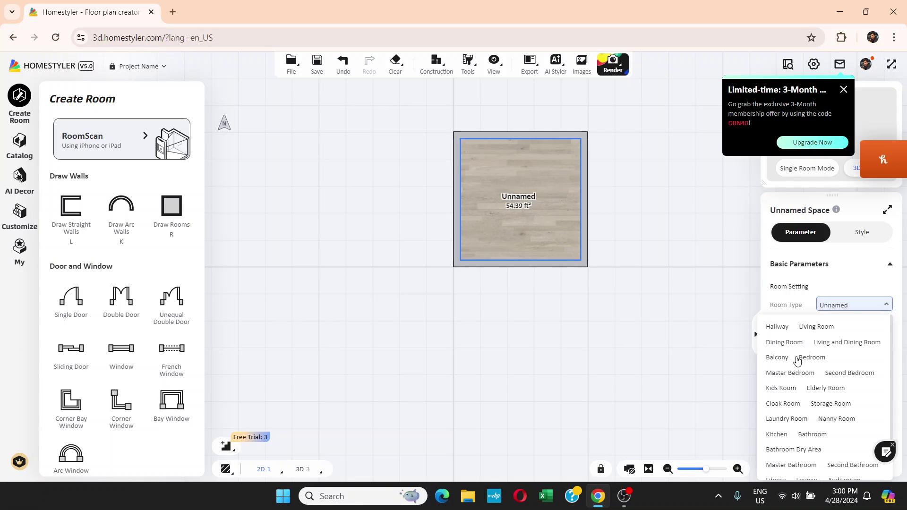
{"action": "left_click", "coordinate": [813, 359]}
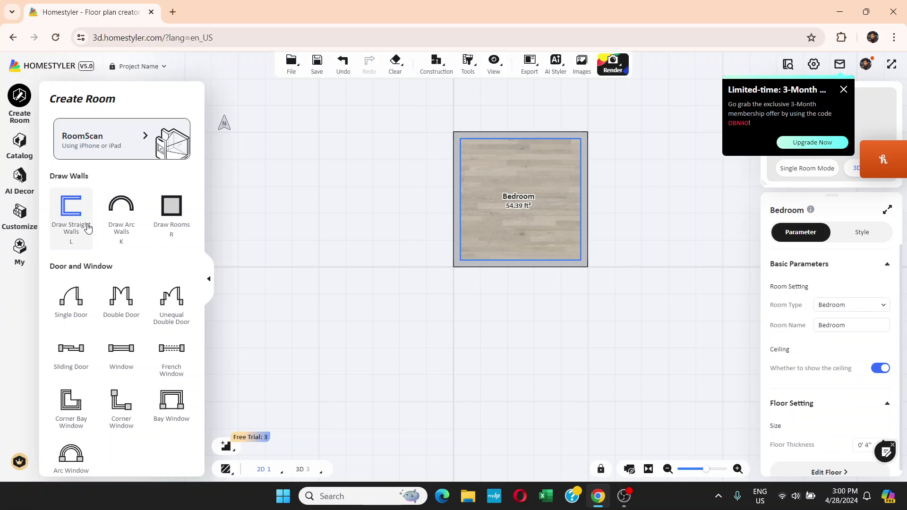
Draw straight walls for a second room below the bedroom, sharing its lower wall, about 15' 7" by 7' 4" inside.
{"action": "left_click", "coordinate": [62, 214]}
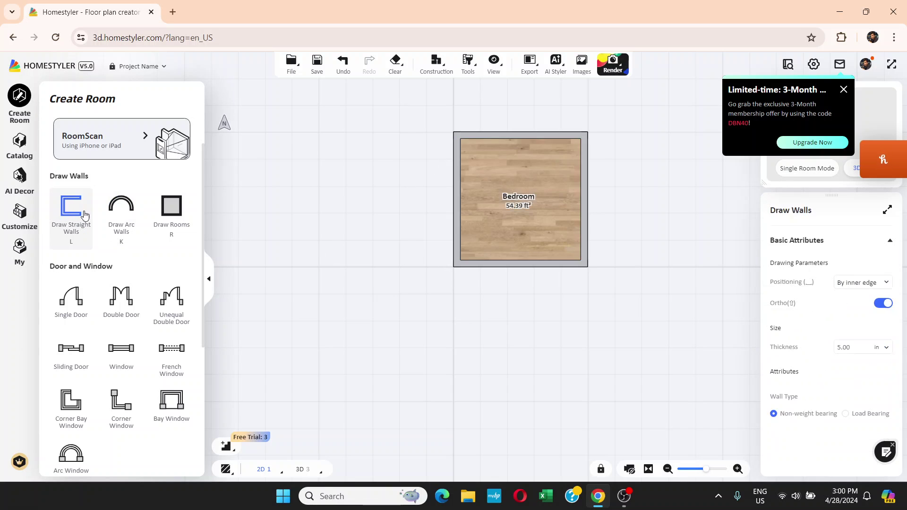
{"action": "left_click", "coordinate": [453, 267]}
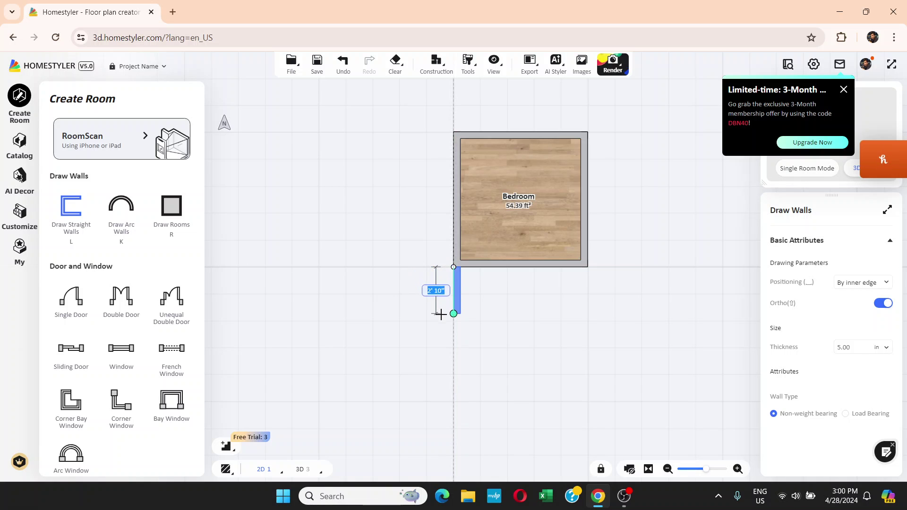
{"action": "left_click", "coordinate": [474, 402]}
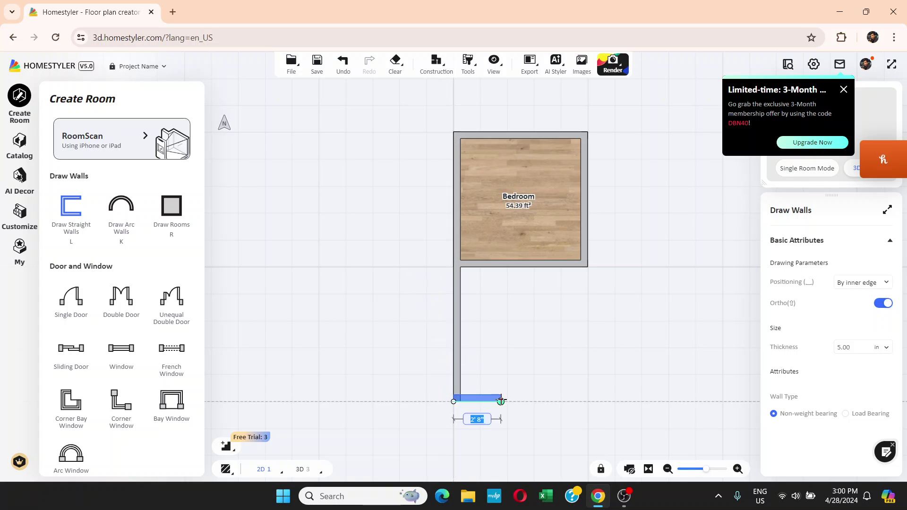
{"action": "left_click", "coordinate": [723, 402]}
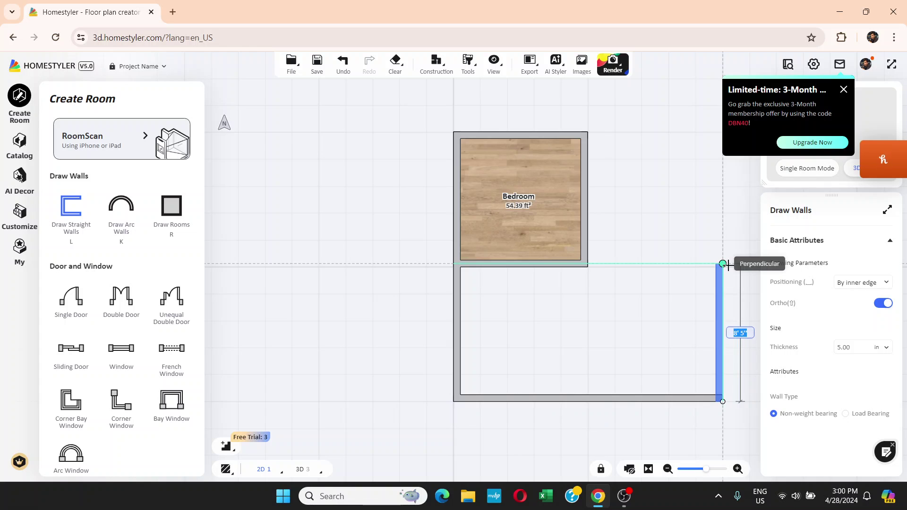
{"action": "left_click", "coordinate": [702, 277]}
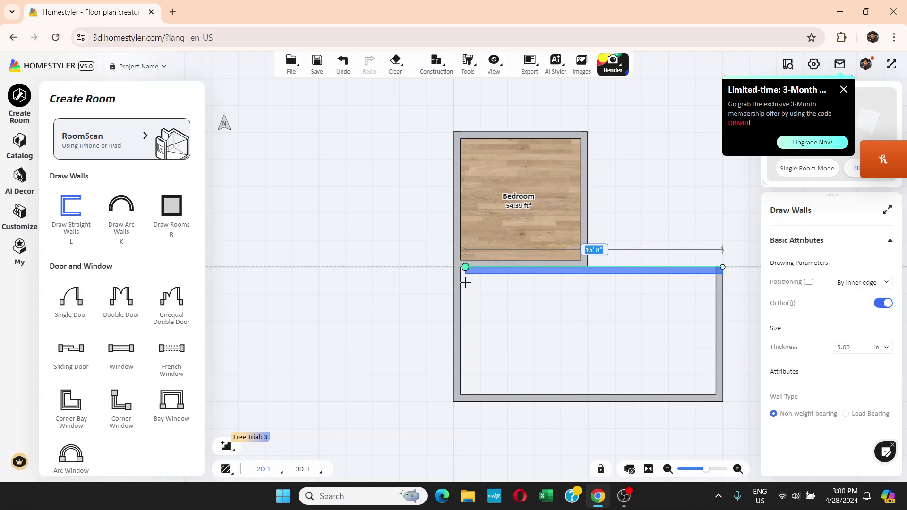
{"action": "left_click", "coordinate": [462, 269]}
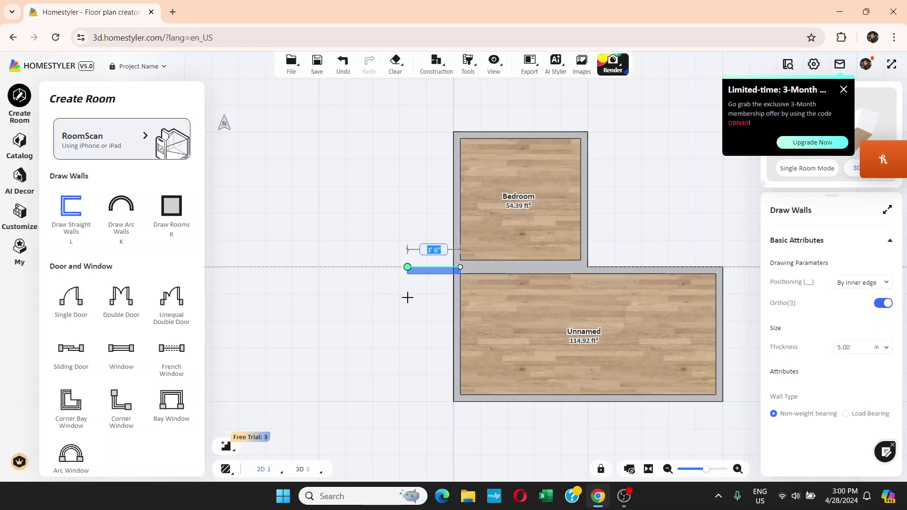
{"action": "key", "text": "Escape"}
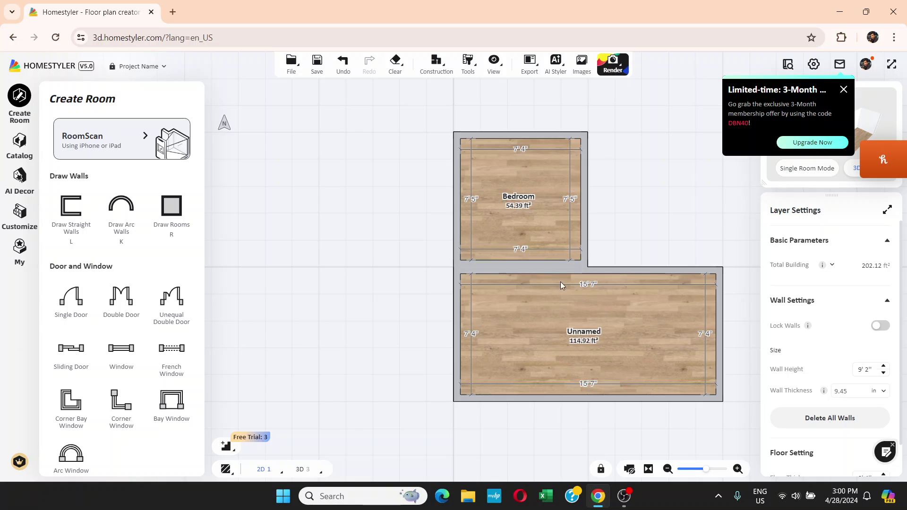
Set the lower, wider room's room type to Living Room.
{"action": "left_click", "coordinate": [584, 337]}
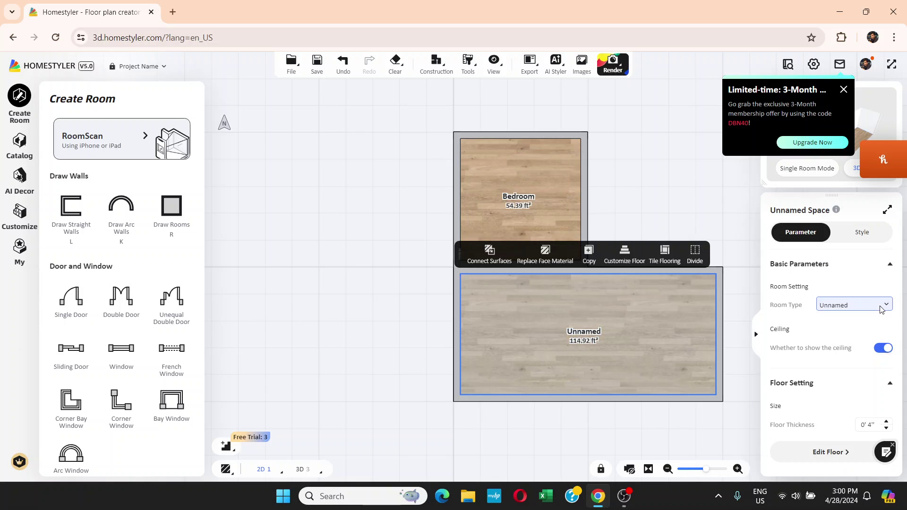
{"action": "left_click", "coordinate": [881, 307]}
{"action": "left_click", "coordinate": [815, 327]}
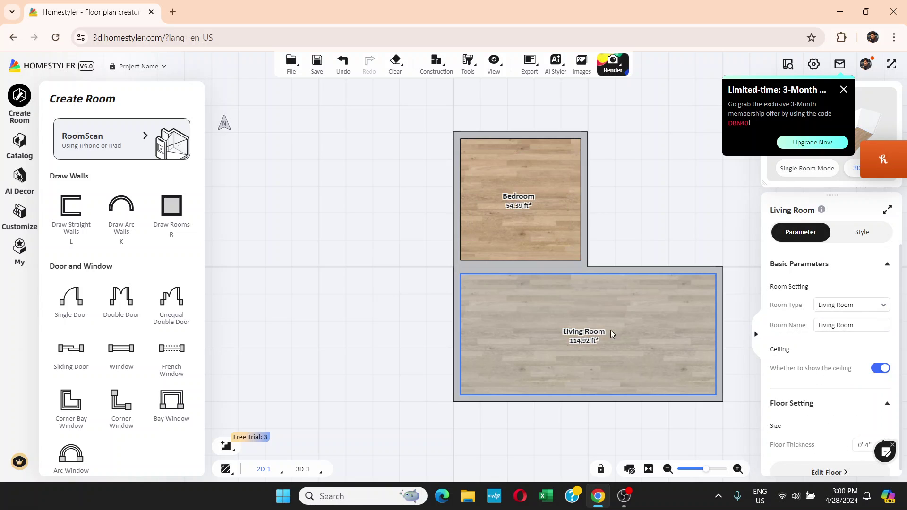
{"action": "left_click", "coordinate": [404, 323]}
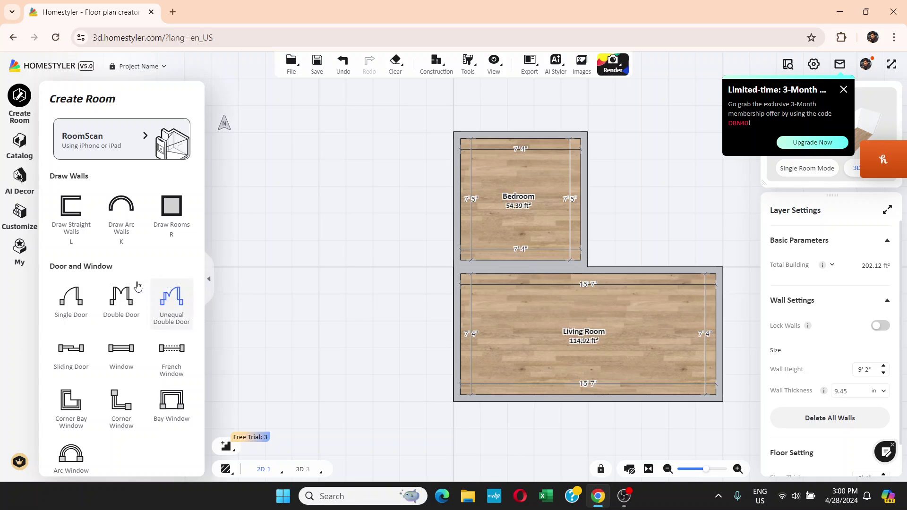
{"action": "left_click", "coordinate": [21, 151]}
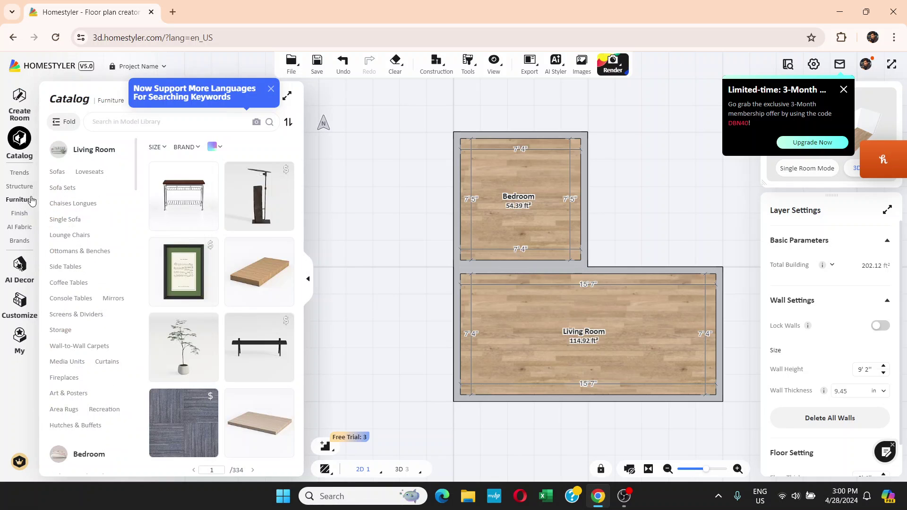
{"action": "left_click", "coordinate": [20, 173]}
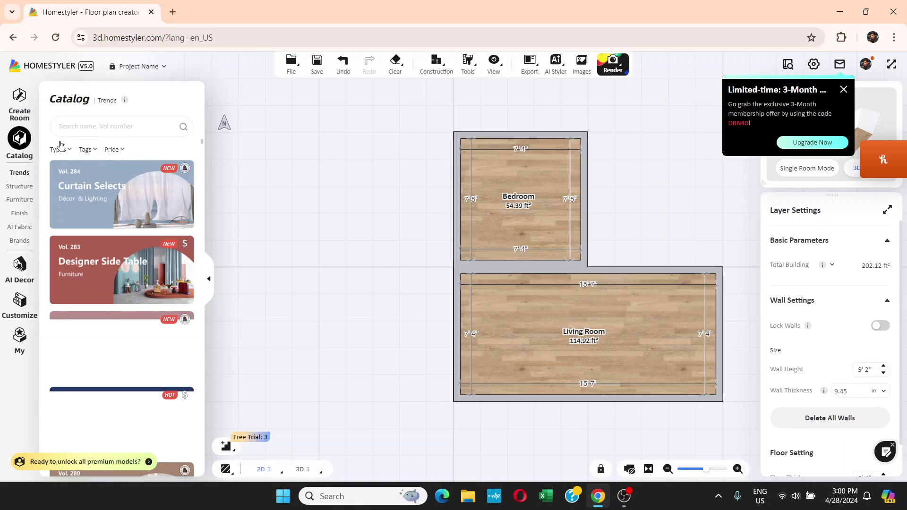
{"action": "mouse_move", "coordinate": [18, 190]}
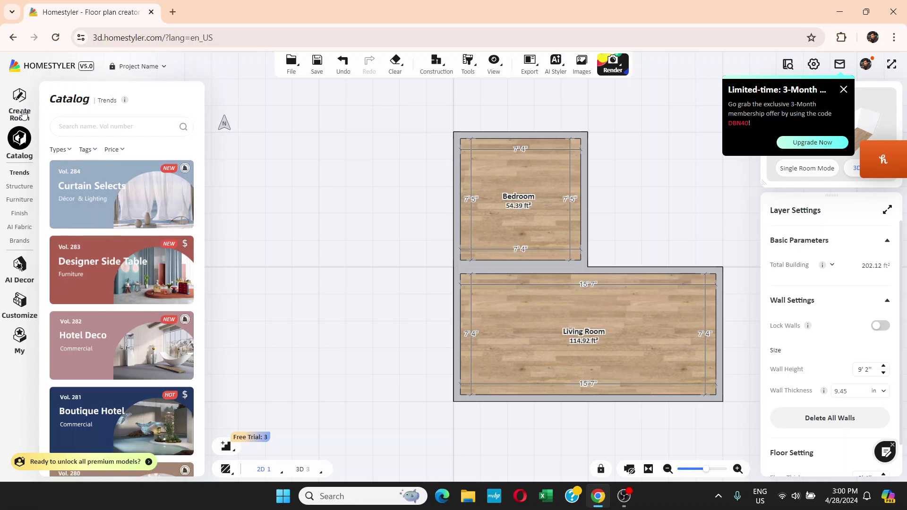
{"action": "left_click", "coordinate": [20, 104]}
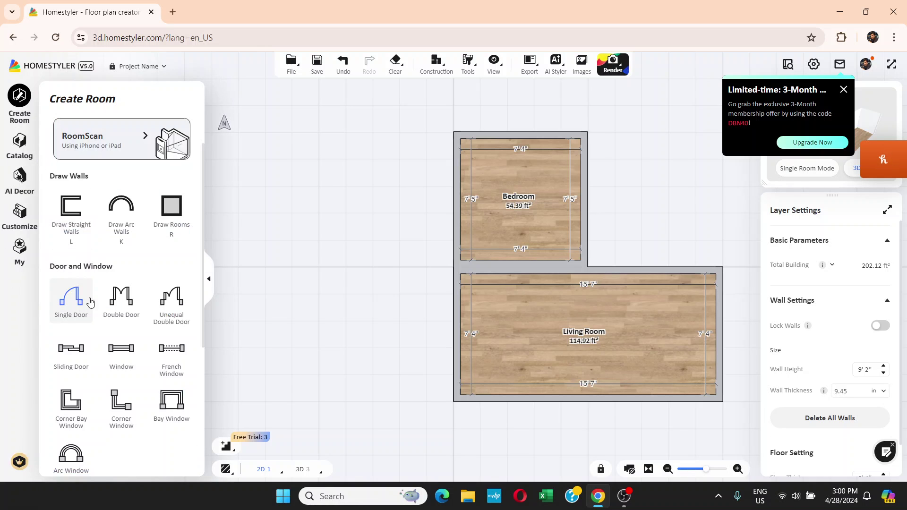
Place an arc window on the living room's upper wall, in the stretch beside the bedroom.
{"action": "scroll", "coordinate": [101, 256], "scroll_direction": "down", "scroll_amount": 3}
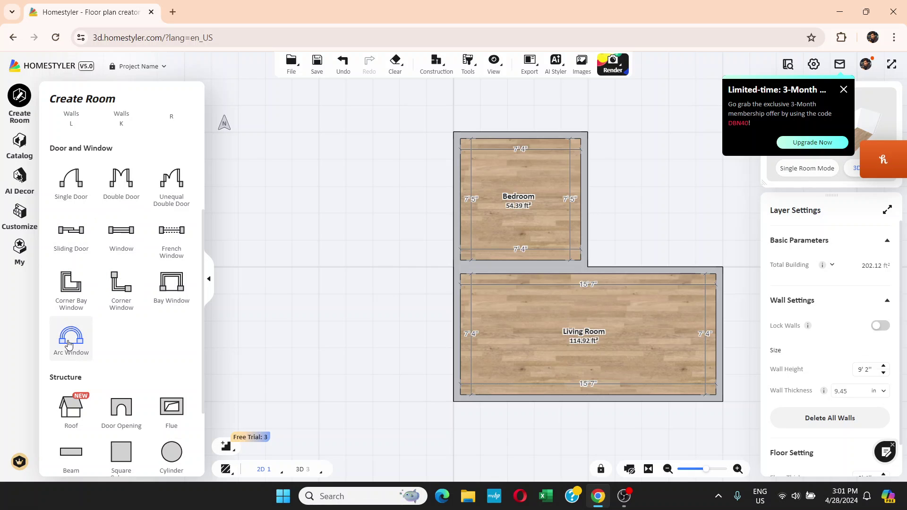
{"action": "left_click_drag", "start_coordinate": [594, 254], "coordinate": [643, 265]}
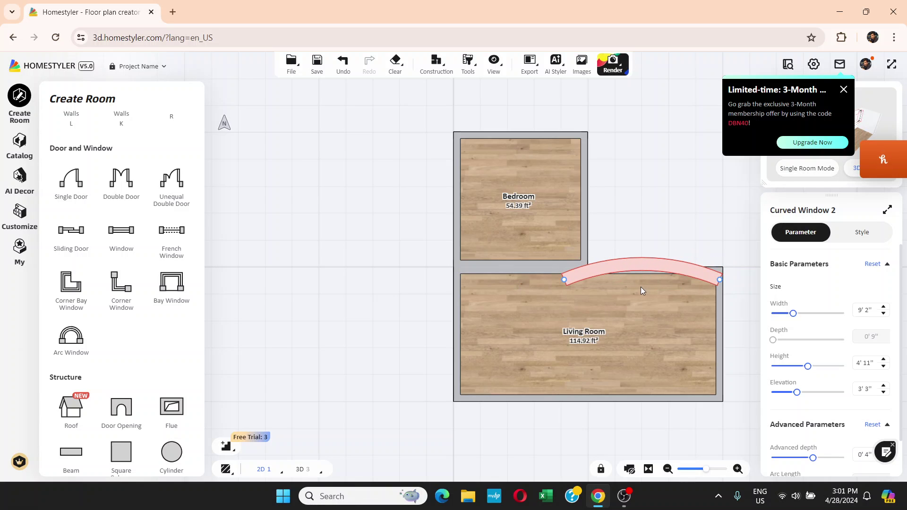
{"action": "left_click", "coordinate": [367, 396]}
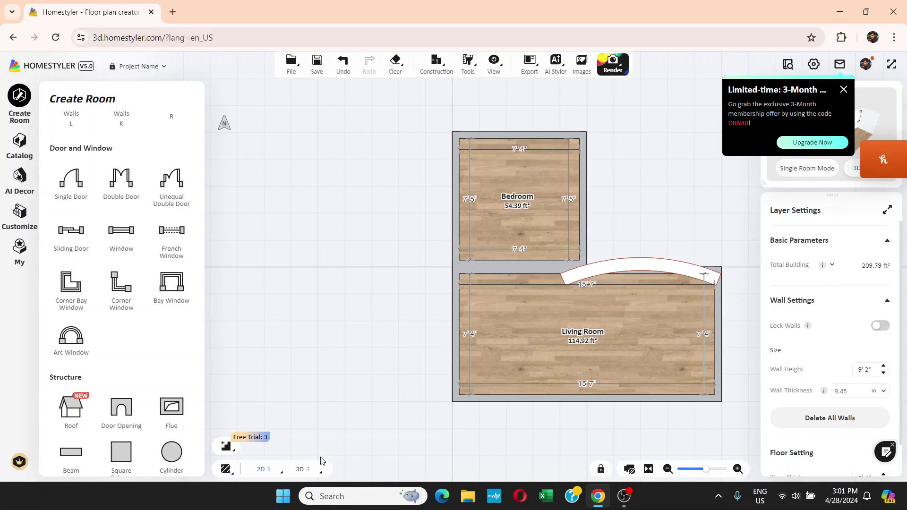
Show the floor plan in 3D and view the two rooms from above at an angle.
{"action": "left_click", "coordinate": [302, 469]}
{"action": "left_click_drag", "start_coordinate": [550, 345], "coordinate": [491, 242]}
{"action": "left_click_drag", "start_coordinate": [438, 278], "coordinate": [526, 391]}
Set the arc window's width to 5' 1" and check how it sits in the living room wall.
{"action": "left_click", "coordinate": [546, 391]}
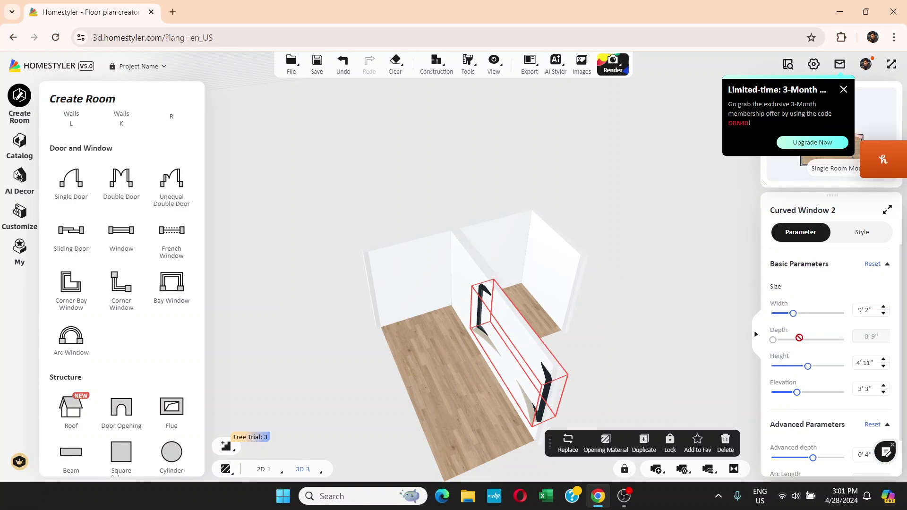
{"action": "left_click_drag", "start_coordinate": [793, 314], "coordinate": [776, 315]}
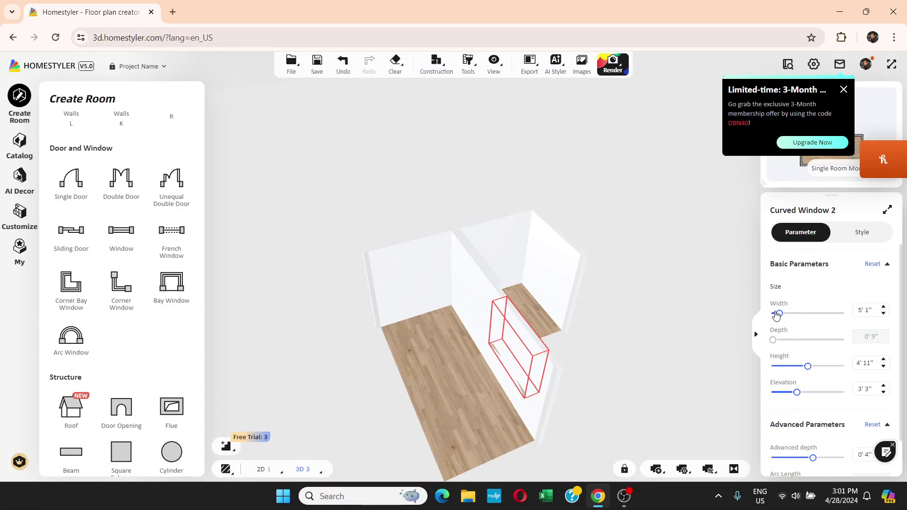
{"action": "left_click_drag", "start_coordinate": [599, 370], "coordinate": [711, 301]}
{"action": "left_click", "coordinate": [591, 289]}
{"action": "left_click_drag", "start_coordinate": [592, 289], "coordinate": [607, 287]}
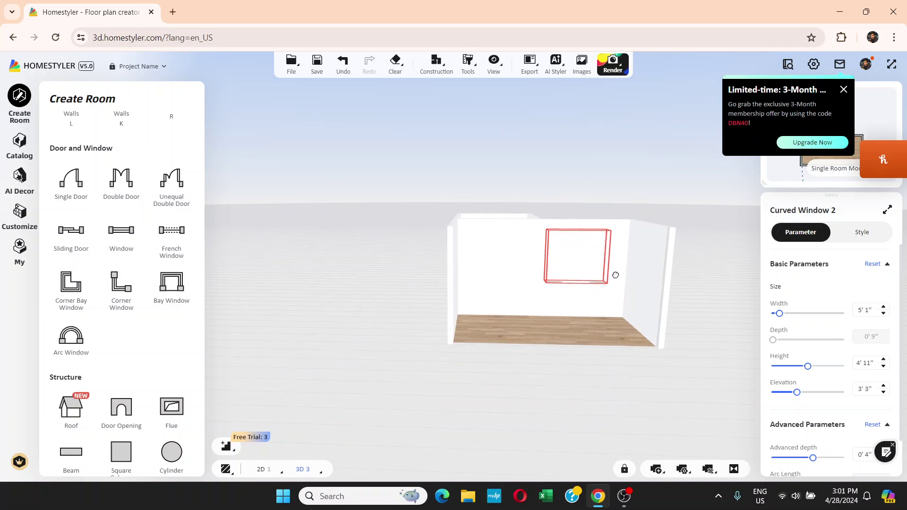
{"action": "left_click", "coordinate": [577, 239]}
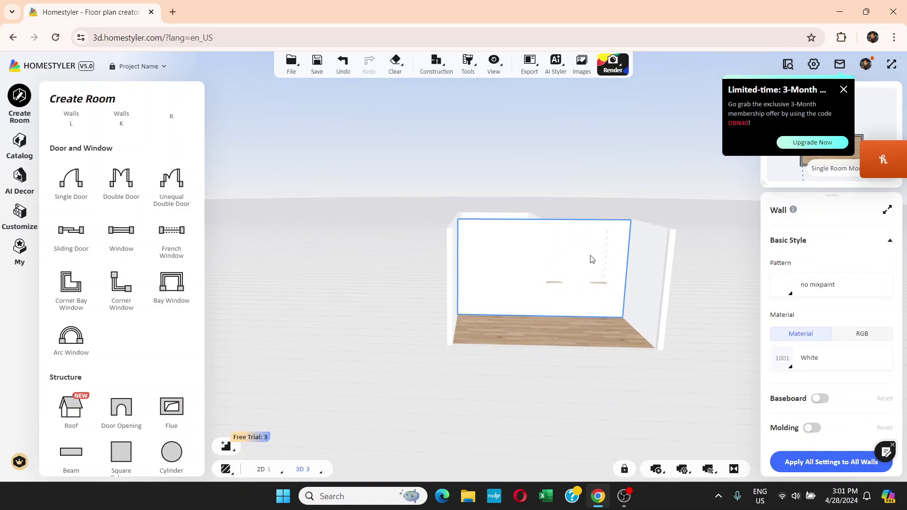
Inspect the arc window from the other sides of the rooms and undo its placement.
{"action": "left_click_drag", "start_coordinate": [597, 283], "coordinate": [403, 316]}
{"action": "left_click", "coordinate": [395, 324]}
{"action": "left_click_drag", "start_coordinate": [454, 369], "coordinate": [433, 294]}
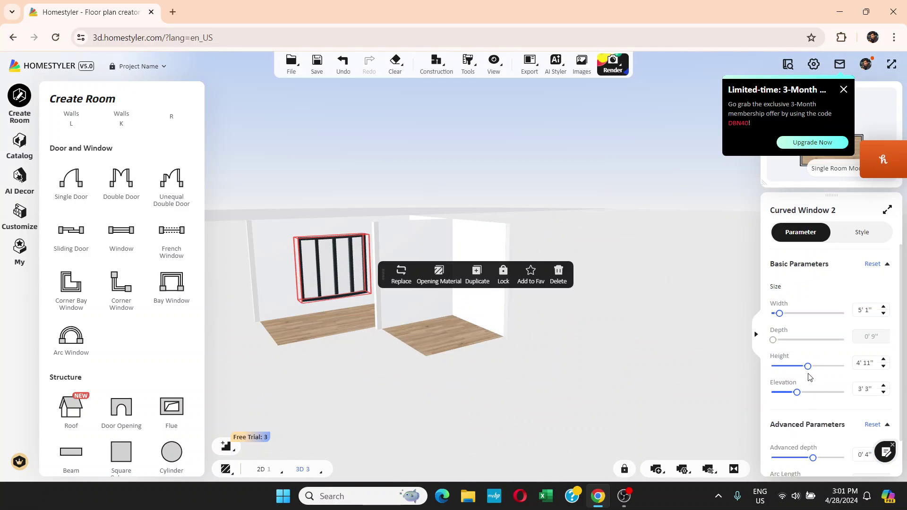
{"action": "left_click_drag", "start_coordinate": [338, 286], "coordinate": [430, 391]}
{"action": "left_click_drag", "start_coordinate": [501, 377], "coordinate": [406, 373]}
{"action": "left_click", "coordinate": [331, 365]}
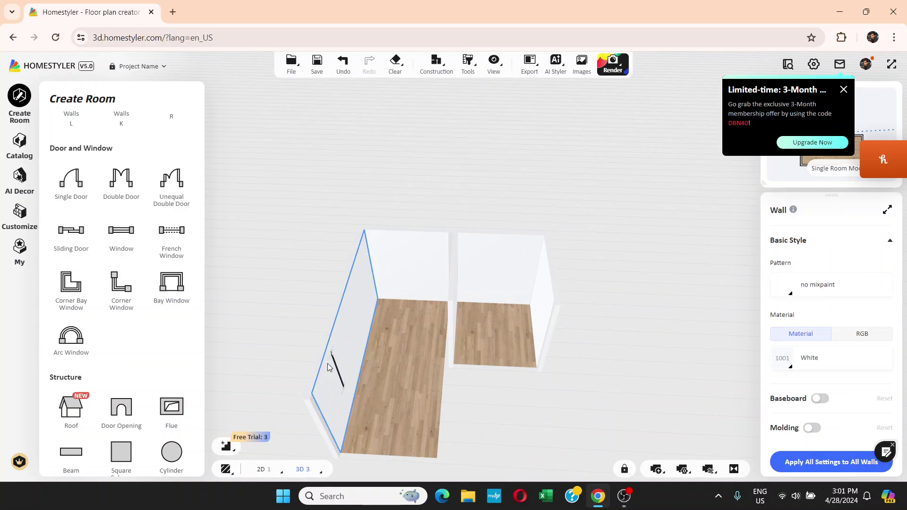
{"action": "key", "text": "ctrl+z"}
{"action": "key", "text": "ctrl+z"}
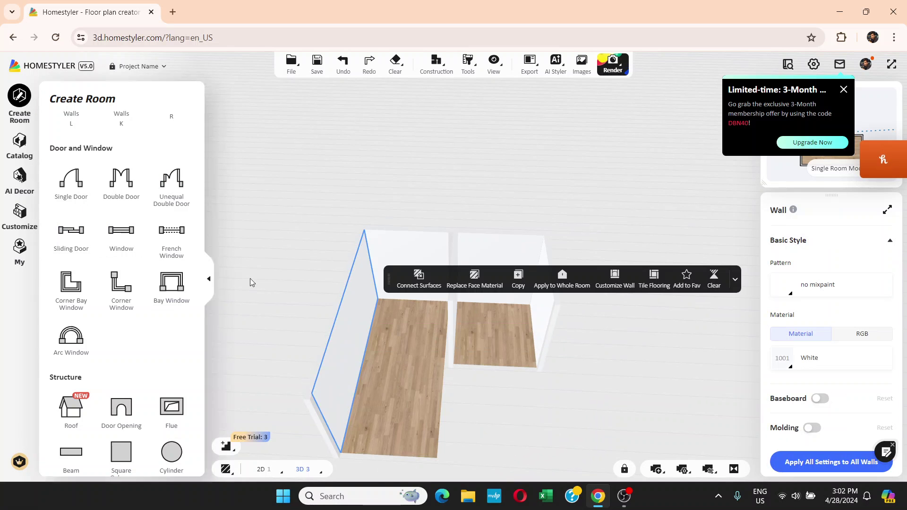
Place a normal window on the living room's long outer wall, opposite the bedroom side.
{"action": "left_click_drag", "start_coordinate": [563, 366], "coordinate": [775, 375]}
{"action": "left_click_drag", "start_coordinate": [628, 374], "coordinate": [611, 352]}
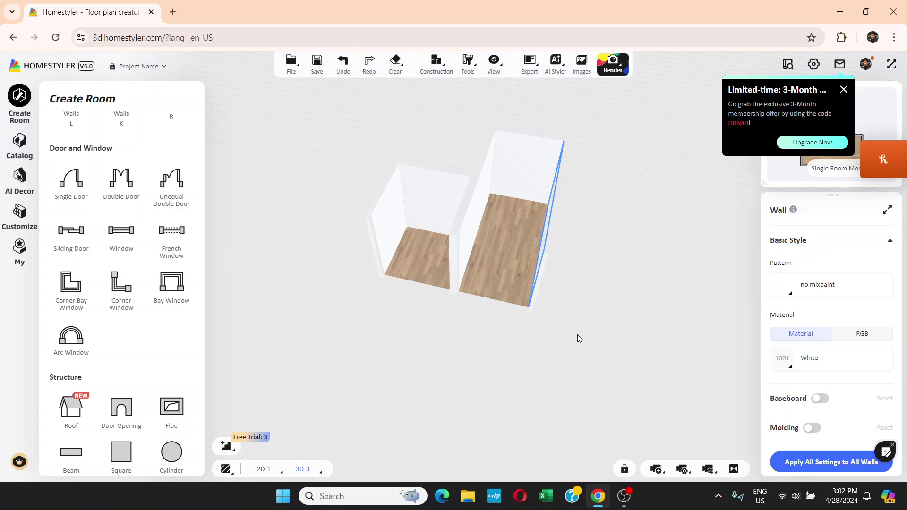
{"action": "left_click_drag", "start_coordinate": [595, 254], "coordinate": [540, 311]}
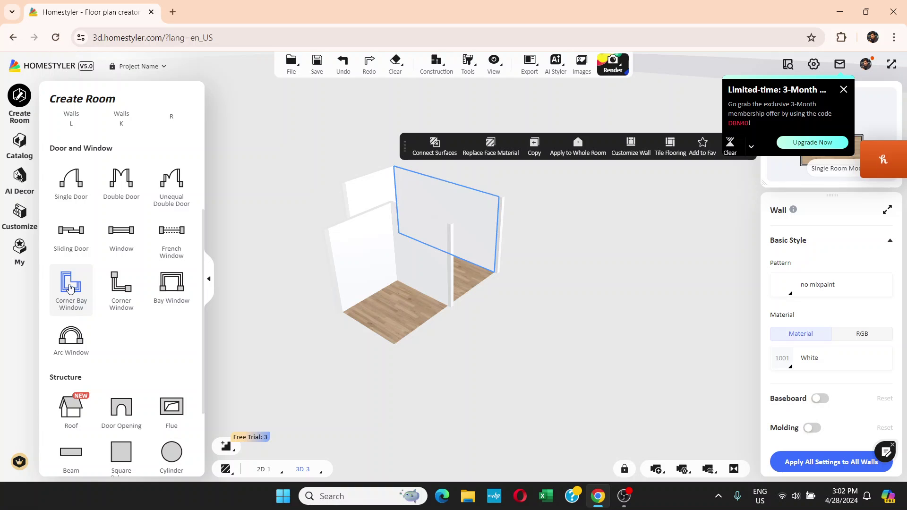
{"action": "left_click", "coordinate": [120, 238]}
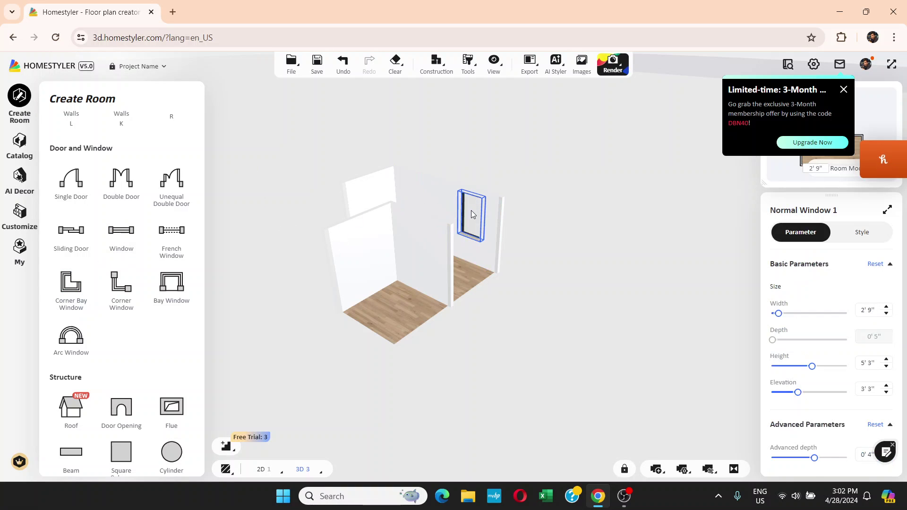
Resize the living room's window to 5' 9" wide and 4' 4" high.
{"action": "left_click_drag", "start_coordinate": [523, 305], "coordinate": [324, 292]}
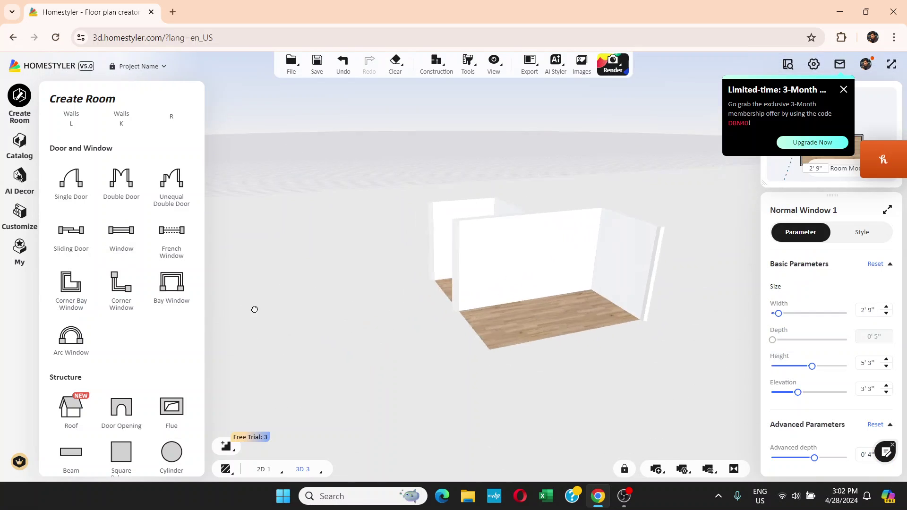
{"action": "left_click_drag", "start_coordinate": [355, 327], "coordinate": [237, 325]}
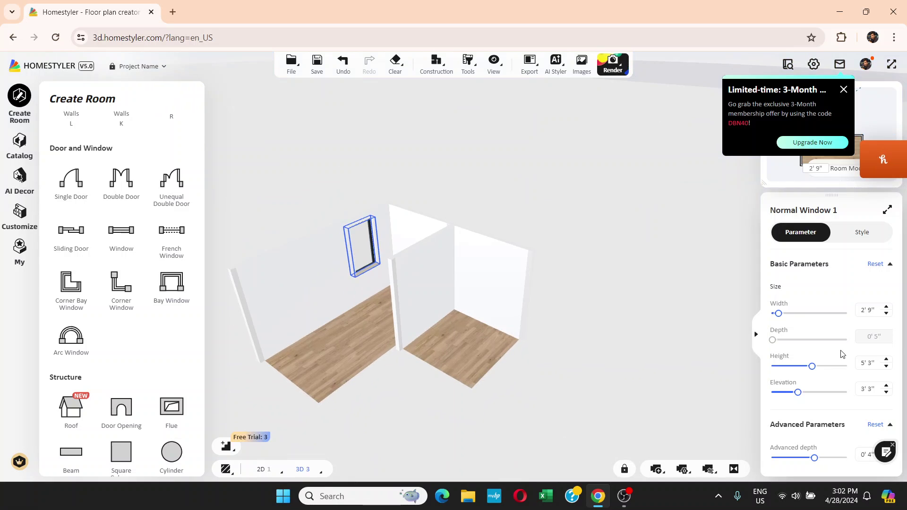
{"action": "left_click_drag", "start_coordinate": [779, 316], "coordinate": [796, 317]}
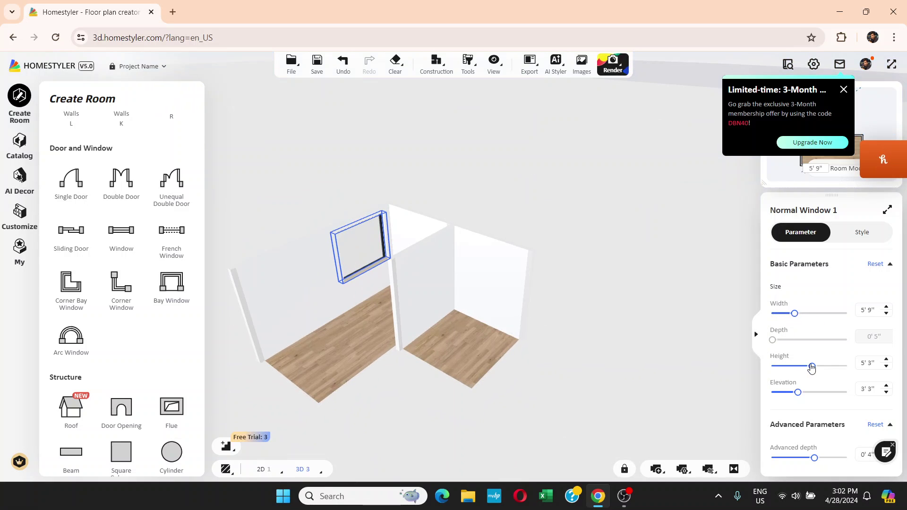
{"action": "left_click_drag", "start_coordinate": [805, 368], "coordinate": [805, 369]}
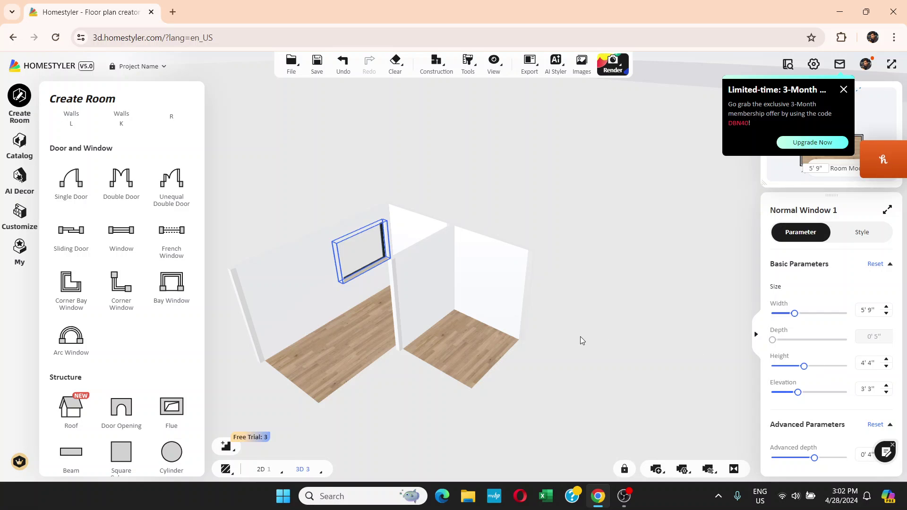
{"action": "left_click", "coordinate": [462, 329]}
Place a single door in the living room's long wall on the bedroom side, near the end away from the bedroom.
{"action": "left_click_drag", "start_coordinate": [552, 299], "coordinate": [744, 289]}
{"action": "left_click_drag", "start_coordinate": [484, 269], "coordinate": [477, 276]}
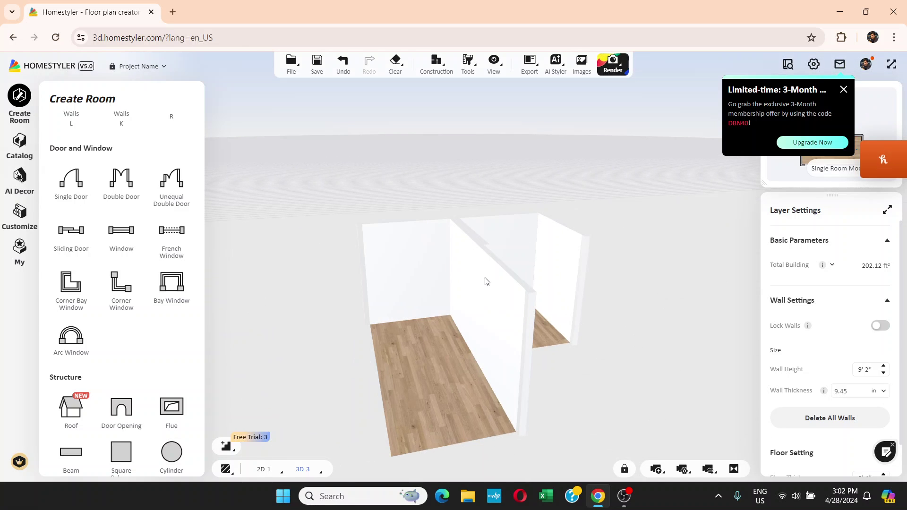
{"action": "left_click", "coordinate": [488, 284]}
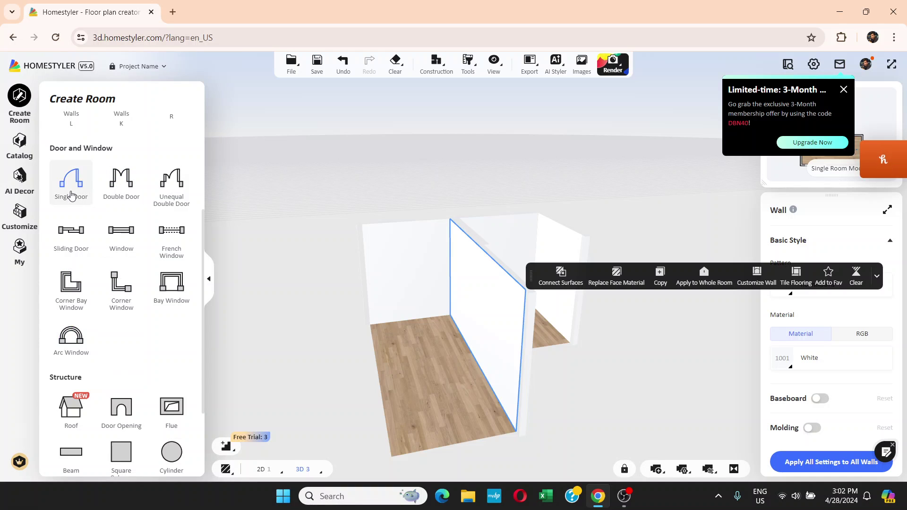
{"action": "mouse_move", "coordinate": [506, 364]}
{"action": "left_mouse_down"}
{"action": "mouse_move", "coordinate": [569, 349]}
{"action": "mouse_move", "coordinate": [447, 411]}
{"action": "mouse_move", "coordinate": [491, 367]}
{"action": "mouse_move", "coordinate": [472, 367]}
{"action": "mouse_move", "coordinate": [563, 365]}
{"action": "mouse_move", "coordinate": [515, 368]}
{"action": "left_mouse_up"}
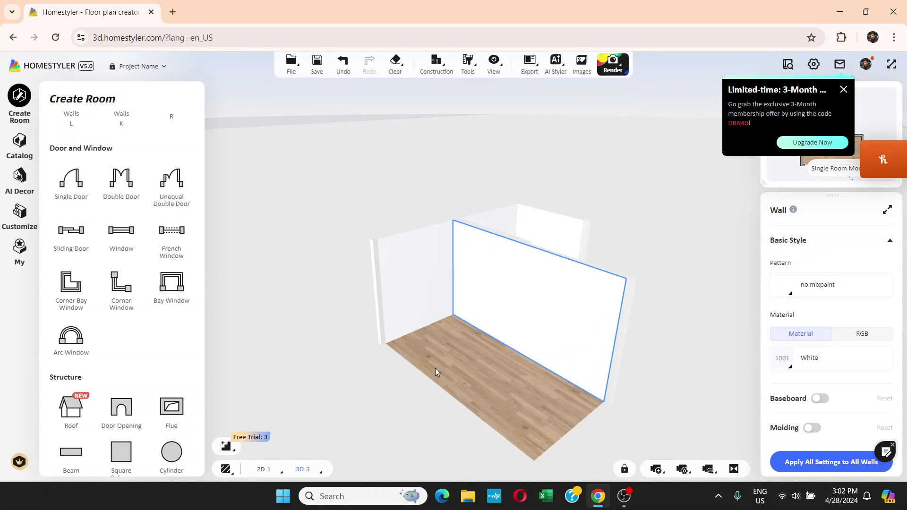
{"action": "left_click", "coordinate": [71, 180]}
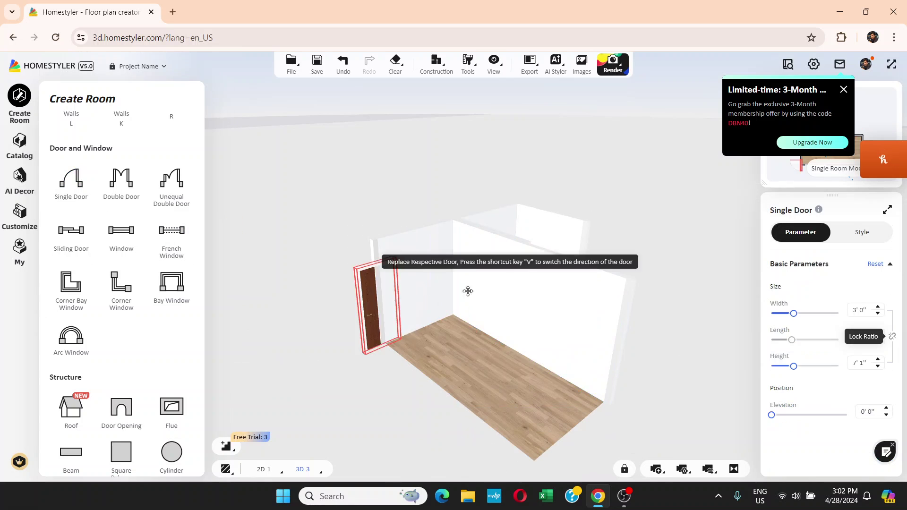
{"action": "left_click", "coordinate": [579, 317]}
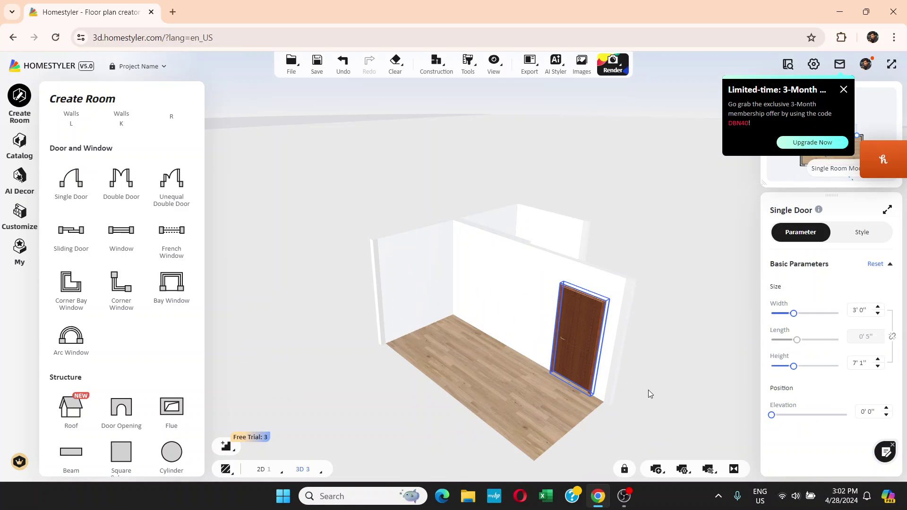
{"action": "left_click_drag", "start_coordinate": [671, 427], "coordinate": [653, 323]}
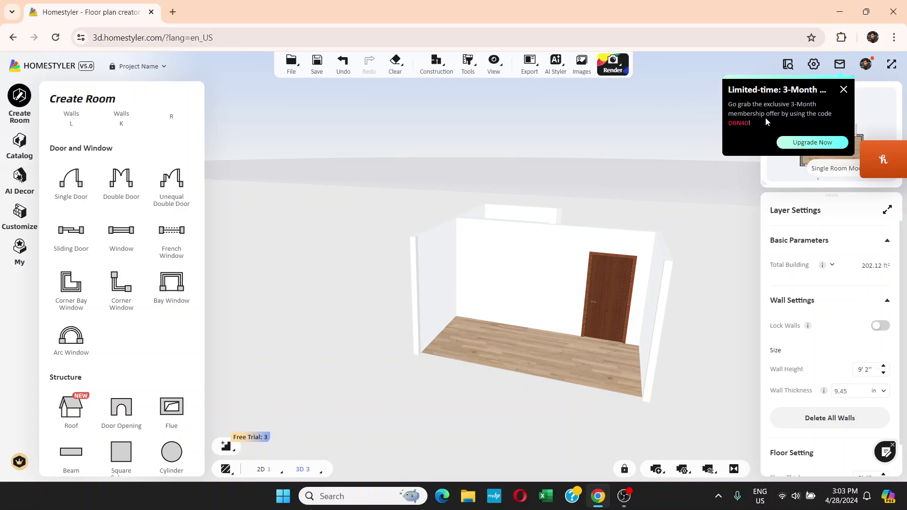
{"action": "key", "text": "alt+Tab"}
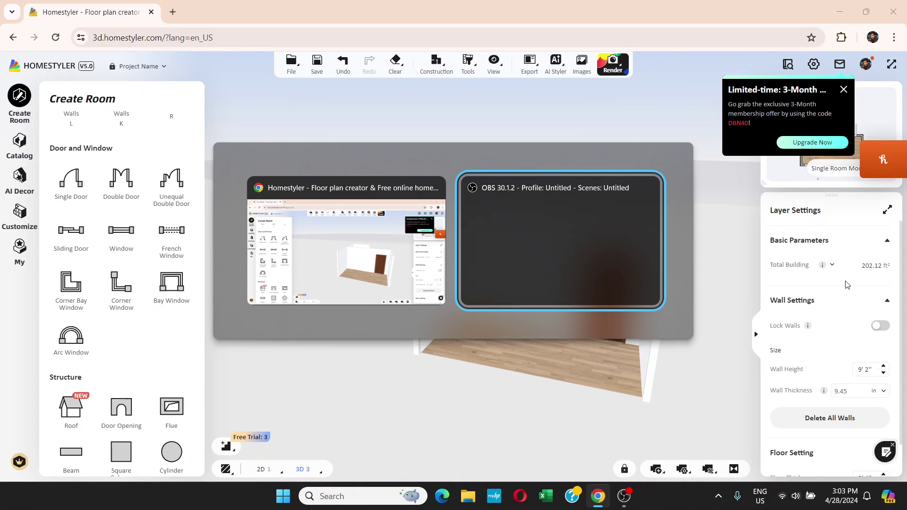